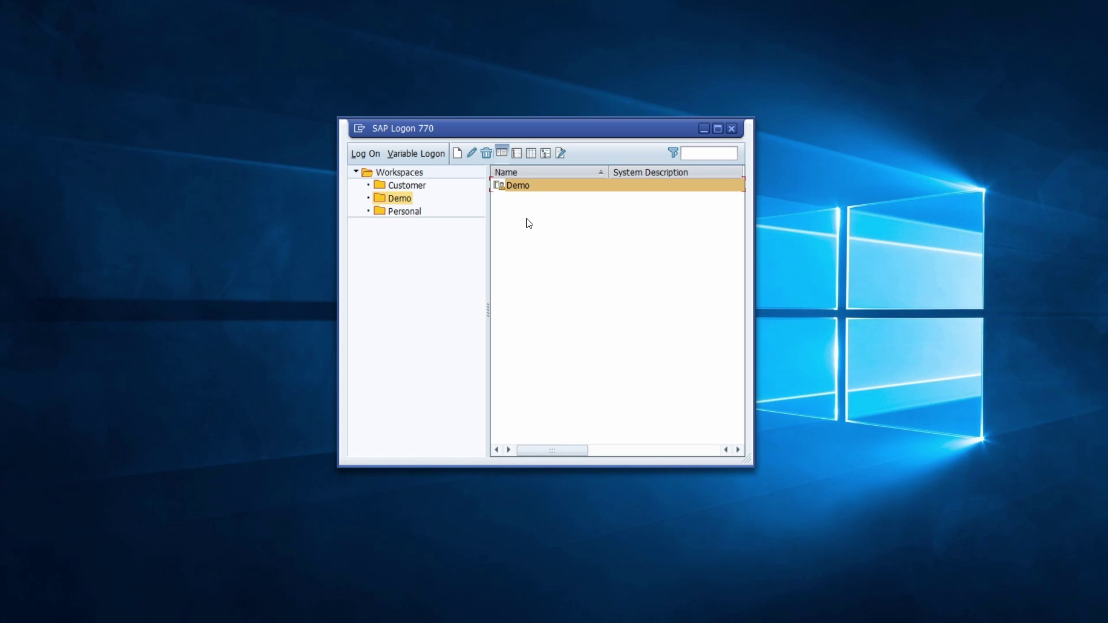
Step: Log on to Demo with user and password in English, then end the session with /nex
{"action": "double_click", "coordinate": [525, 185]}
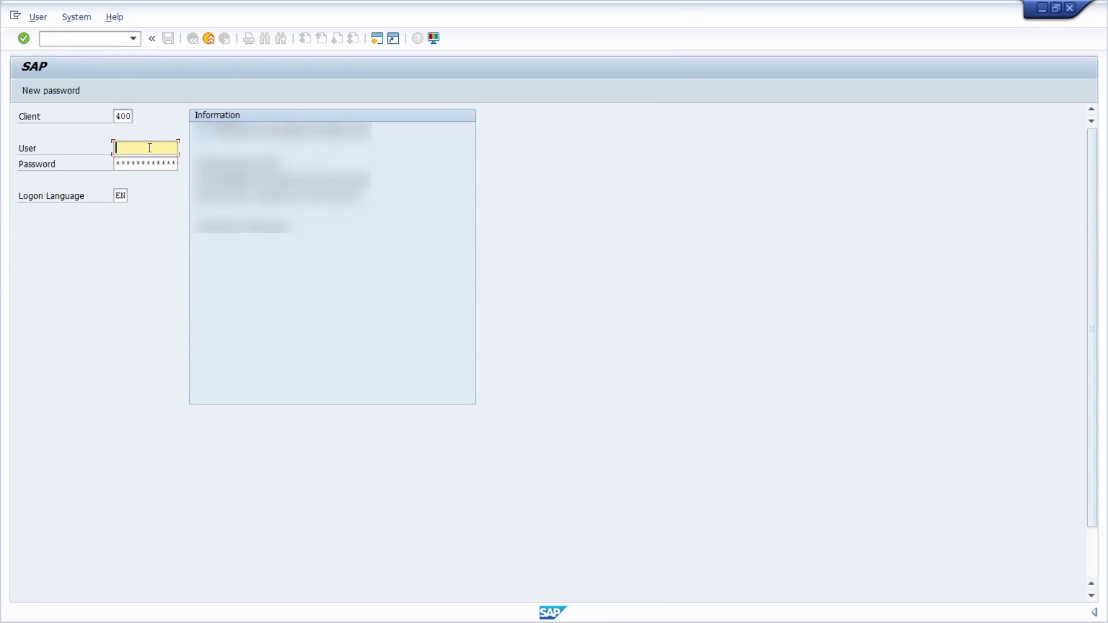
{"action": "type", "text": "andreasg"}
{"action": "key", "text": "Tab"}
{"action": "type", "text": "*********"}
{"action": "key", "text": "Tab"}
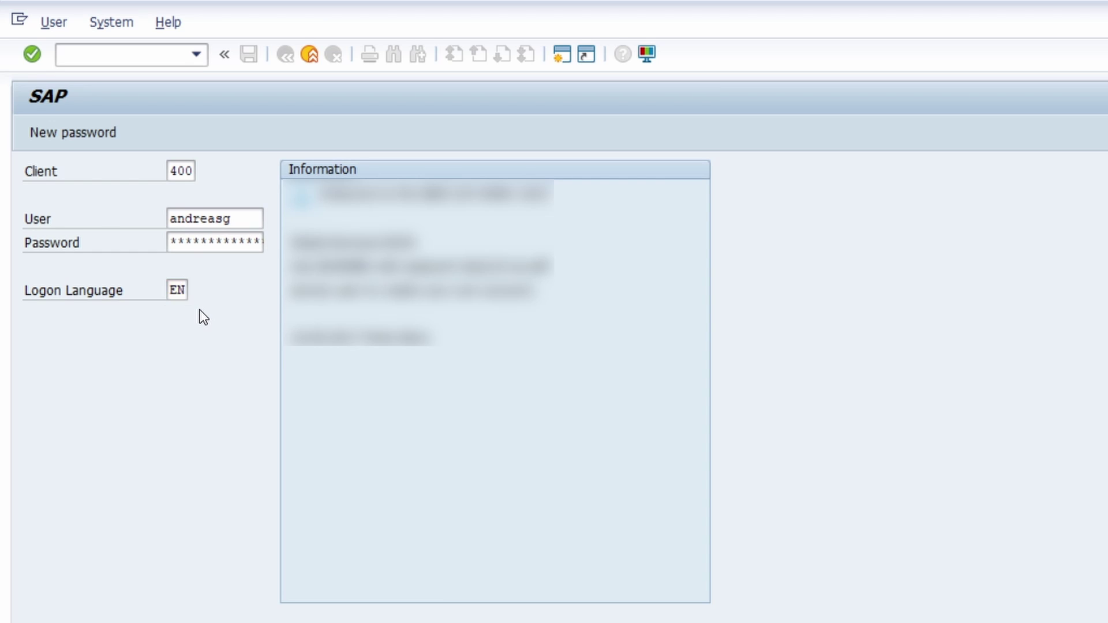
{"action": "key", "text": "Return"}
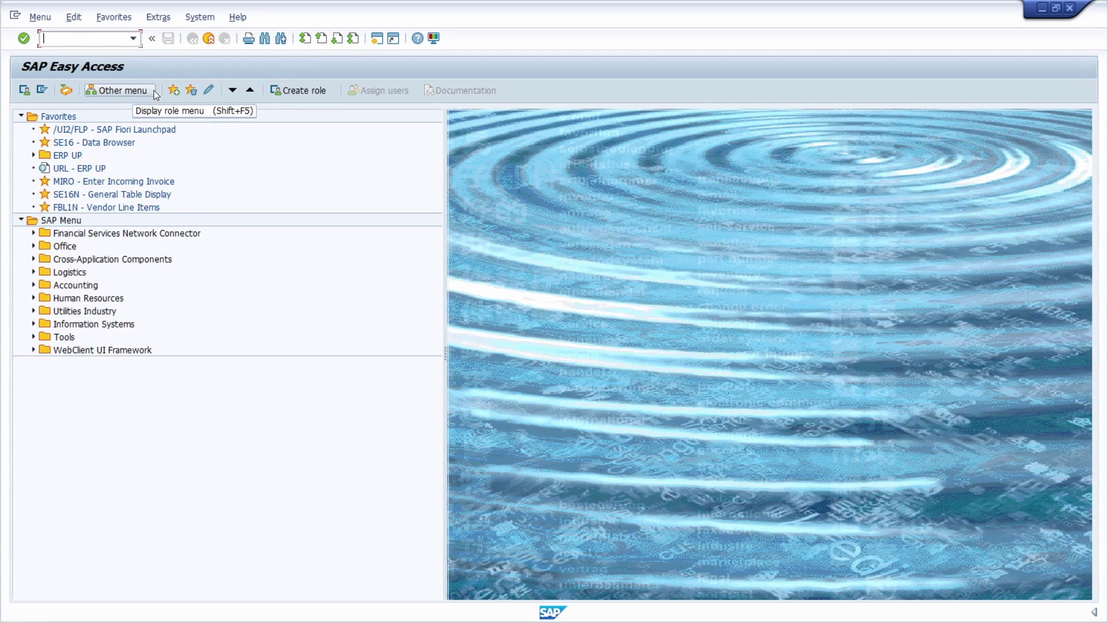
{"action": "type", "text": "/nex"}
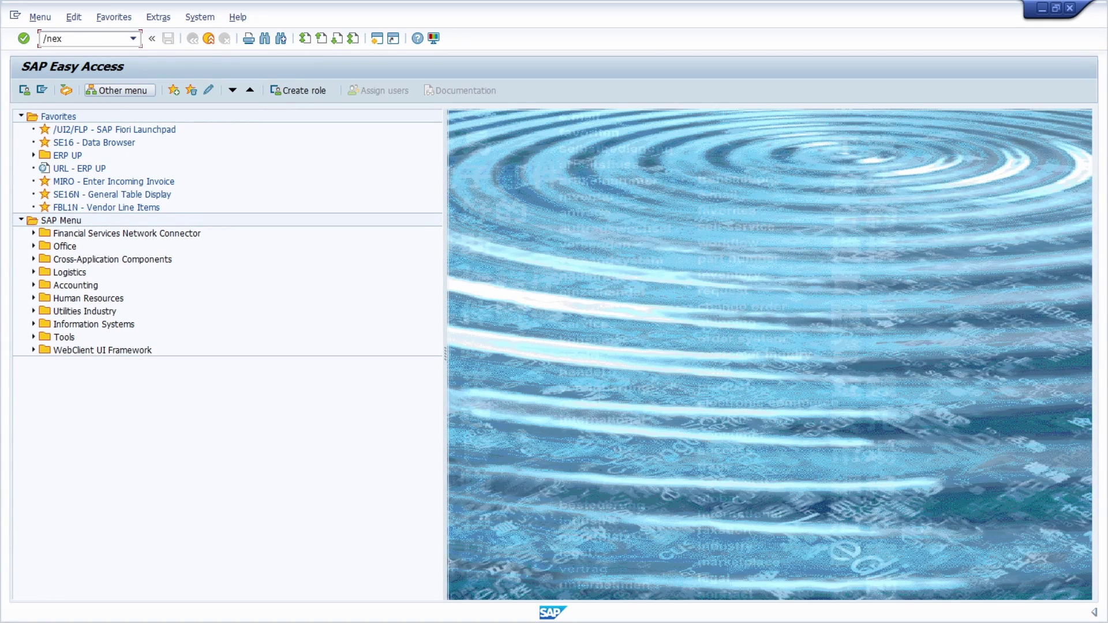
{"action": "key", "text": "Return"}
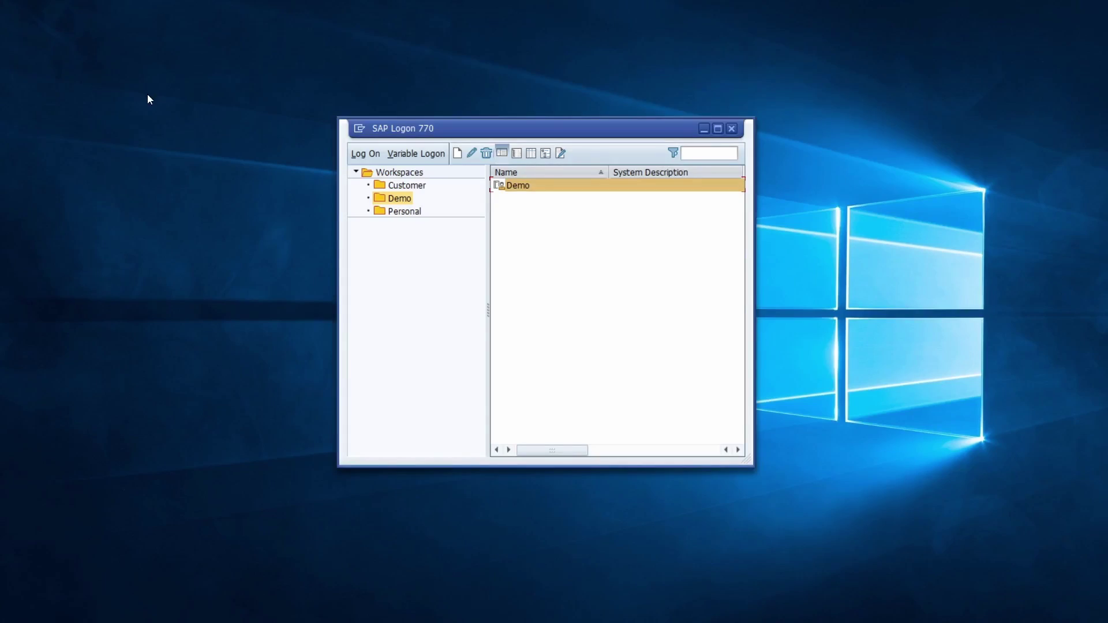
Step: Start a new Demo logon and set the logon language to DE
{"action": "double_click", "coordinate": [538, 185]}
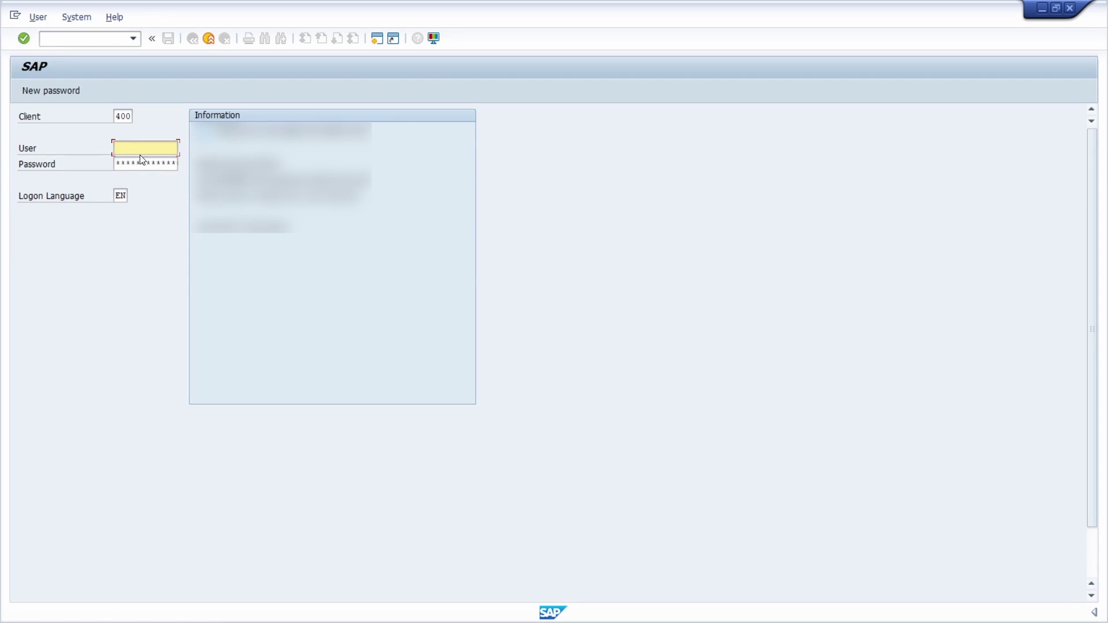
{"action": "double_click", "coordinate": [118, 195]}
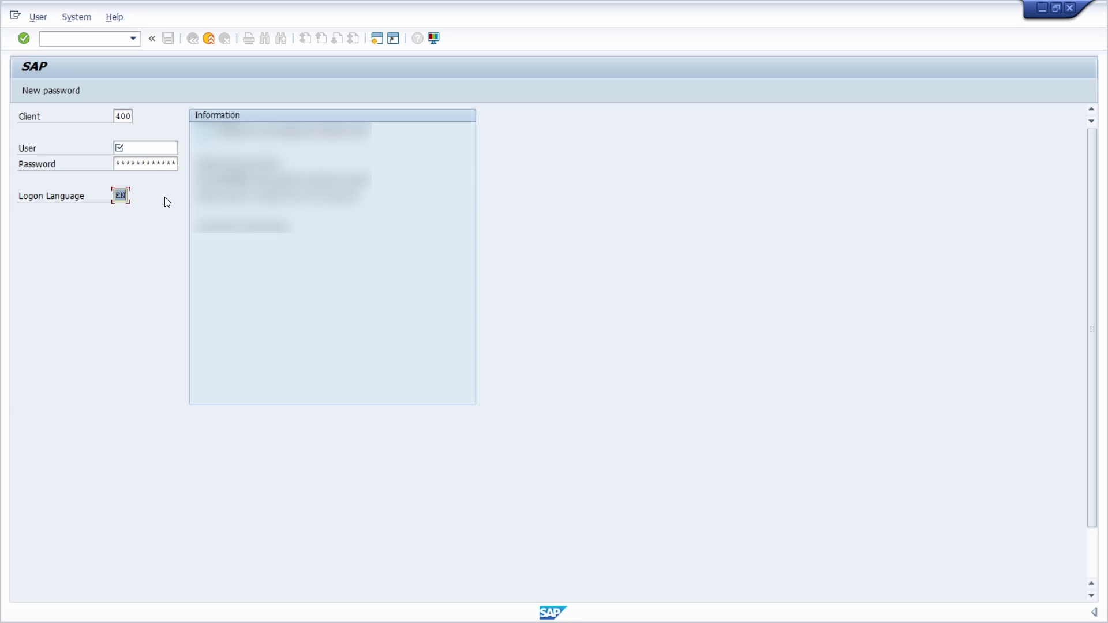
{"action": "type", "text": "DE"}
{"action": "key", "text": "BackSpace"}
{"action": "key", "text": "BackSpace"}
{"action": "type", "text": "FR"}
{"action": "key", "text": "BackSpace"}
{"action": "key", "text": "BackSpace"}
{"action": "type", "text": "DE"}
Step: Enter the user name and password, log on, and dismiss the copyright notice
{"action": "left_click", "coordinate": [155, 142]}
{"action": "type", "text": "andreasg"}
{"action": "key", "text": "Tab"}
{"action": "type", "text": "*********"}
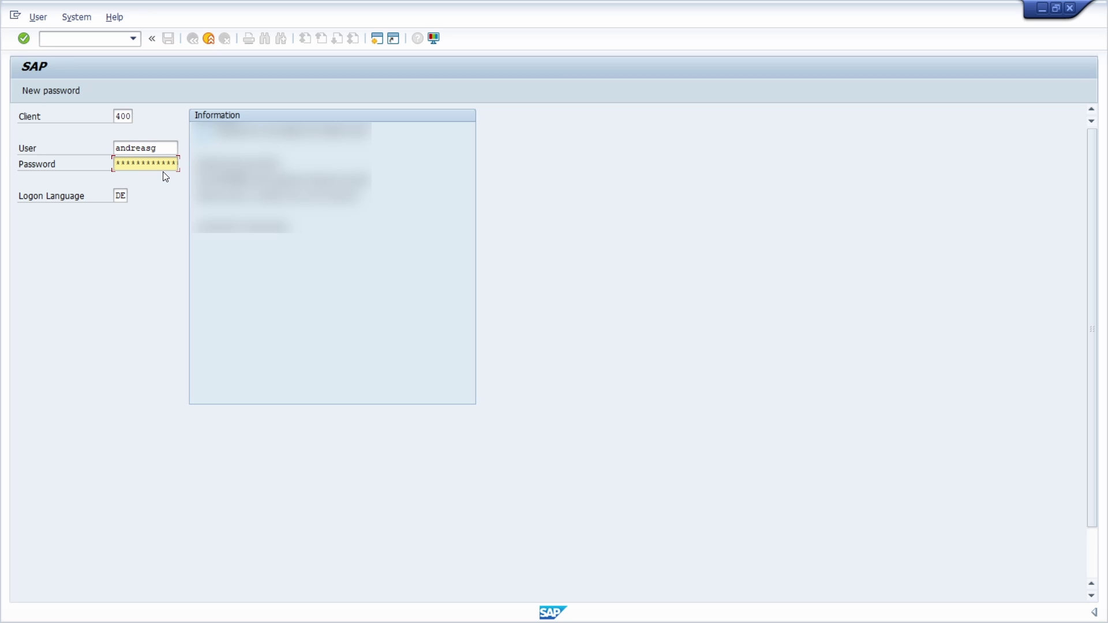
{"action": "key", "text": "Return"}
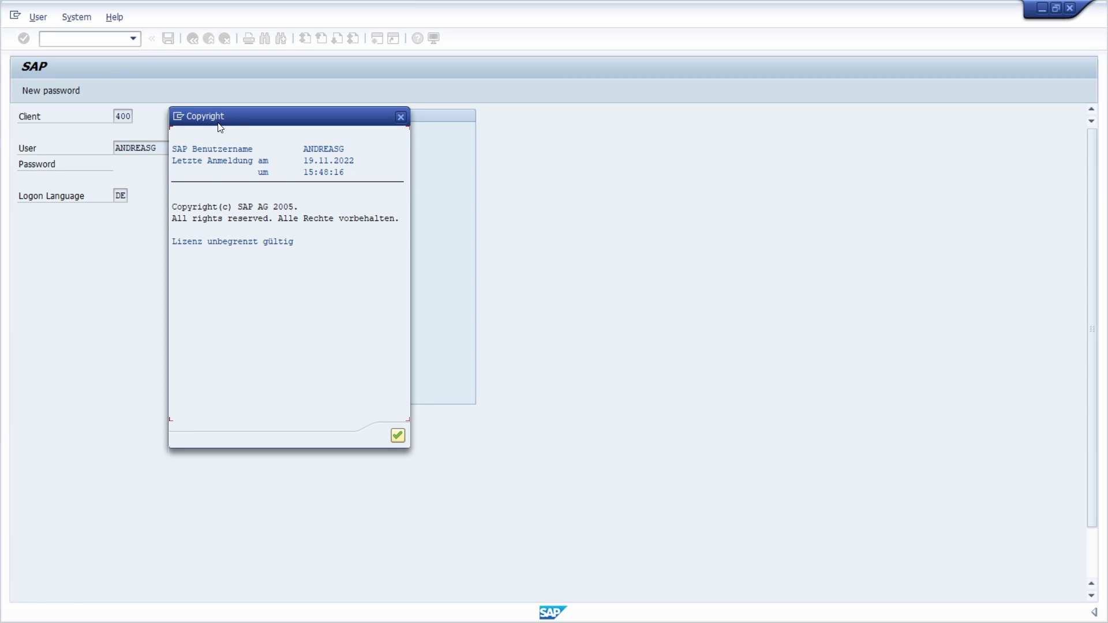
{"action": "left_click", "coordinate": [397, 436]}
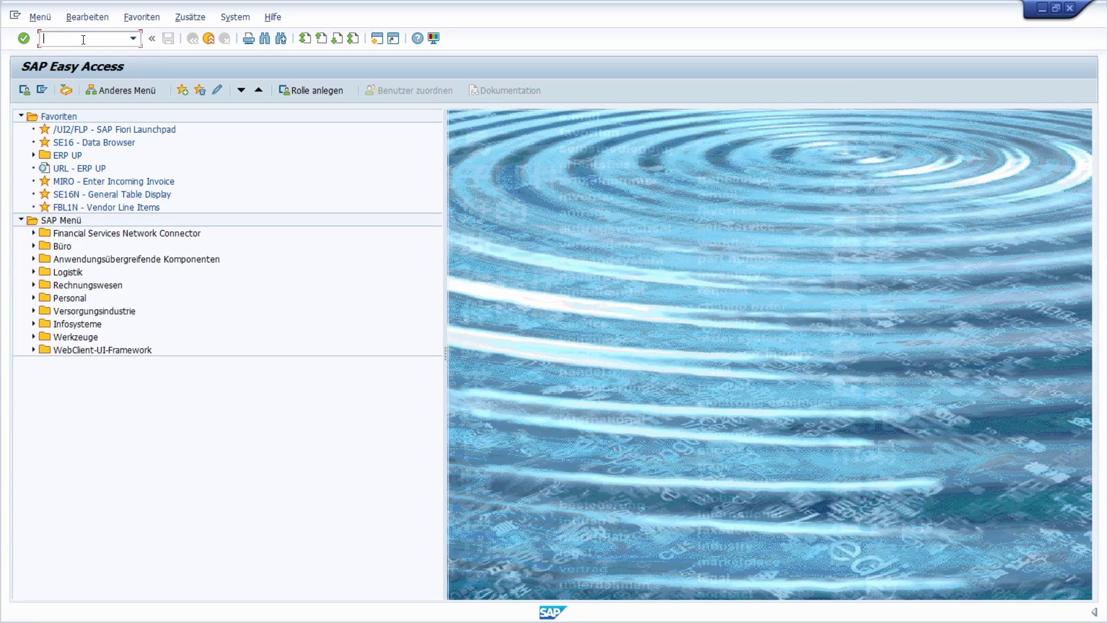
Step: End the German session with /nex and log on to Demo again in English
{"action": "type", "text": "/nex"}
{"action": "key", "text": "Return"}
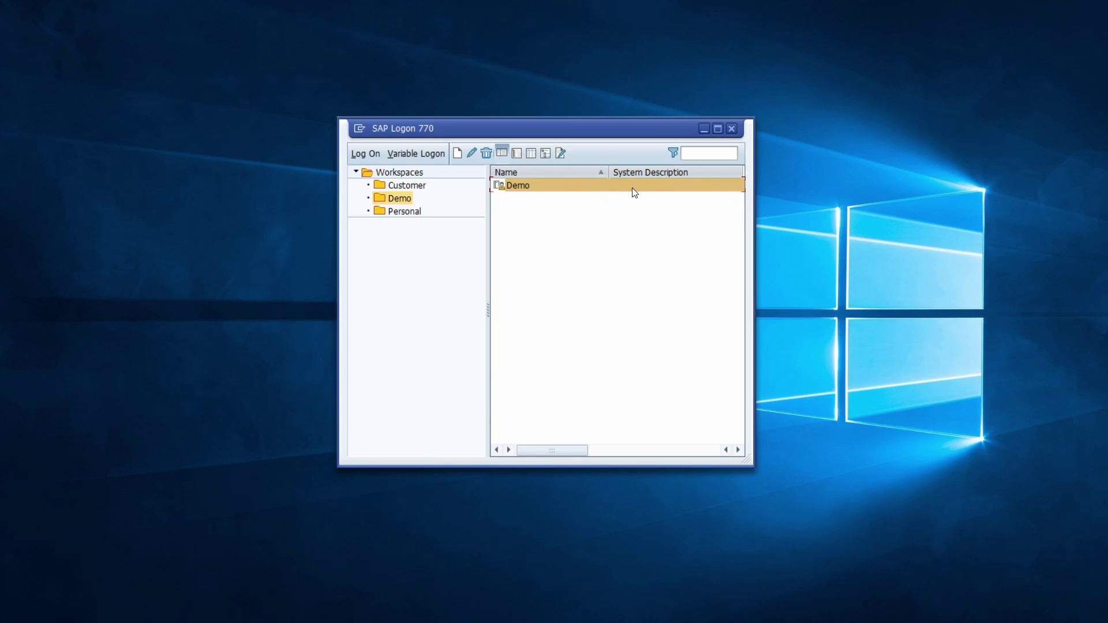
{"action": "double_click", "coordinate": [576, 185]}
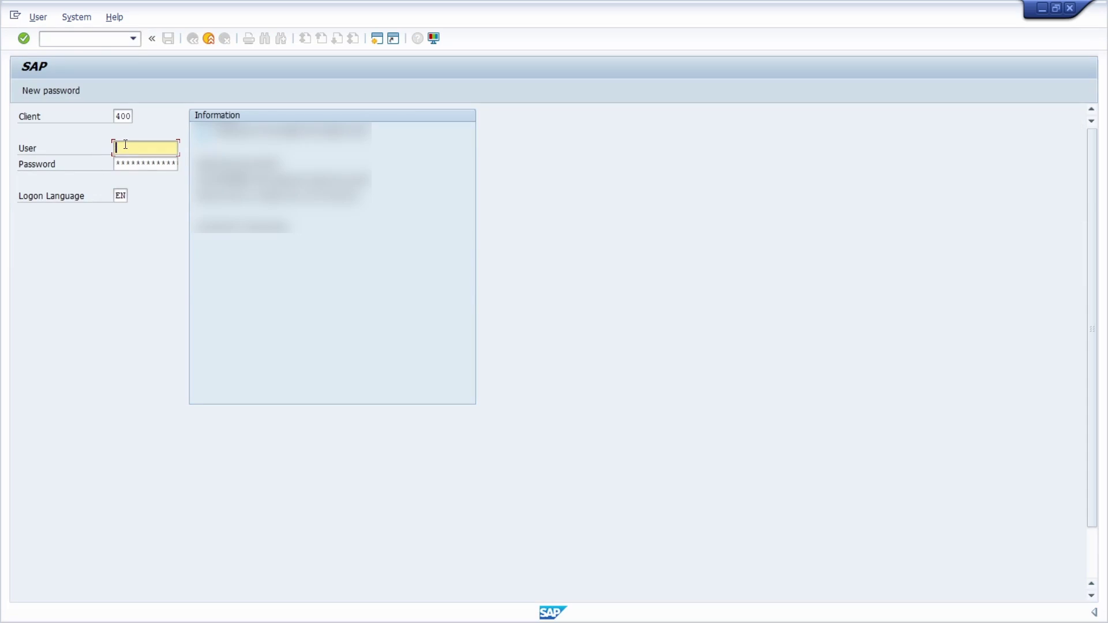
{"action": "type", "text": "andreasg"}
{"action": "key", "text": "Tab"}
{"action": "type", "text": "*********"}
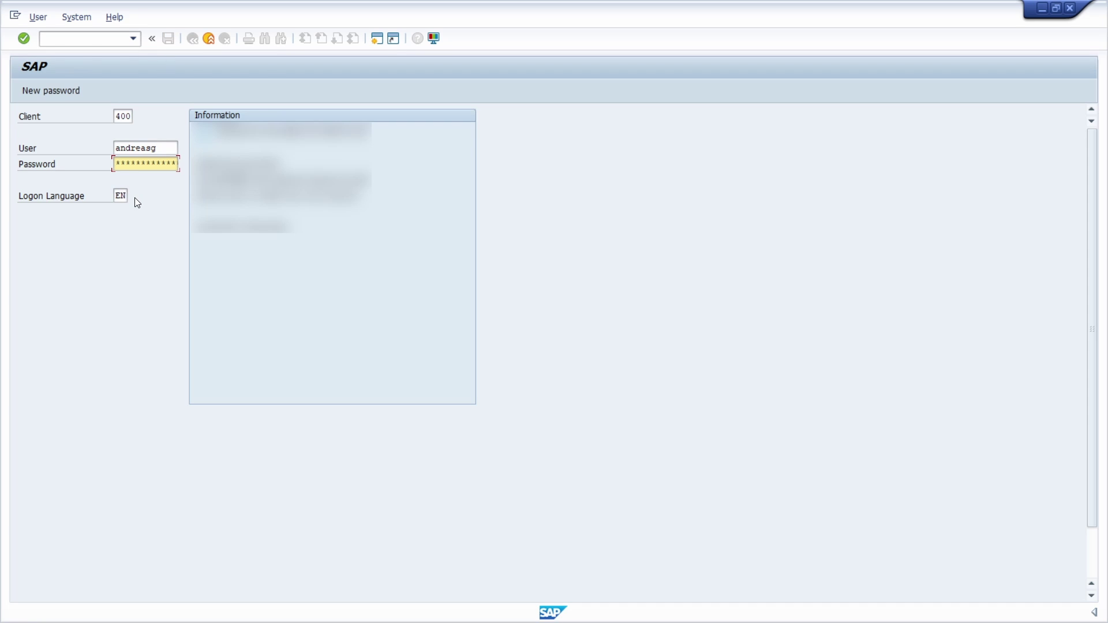
{"action": "key", "text": "Return"}
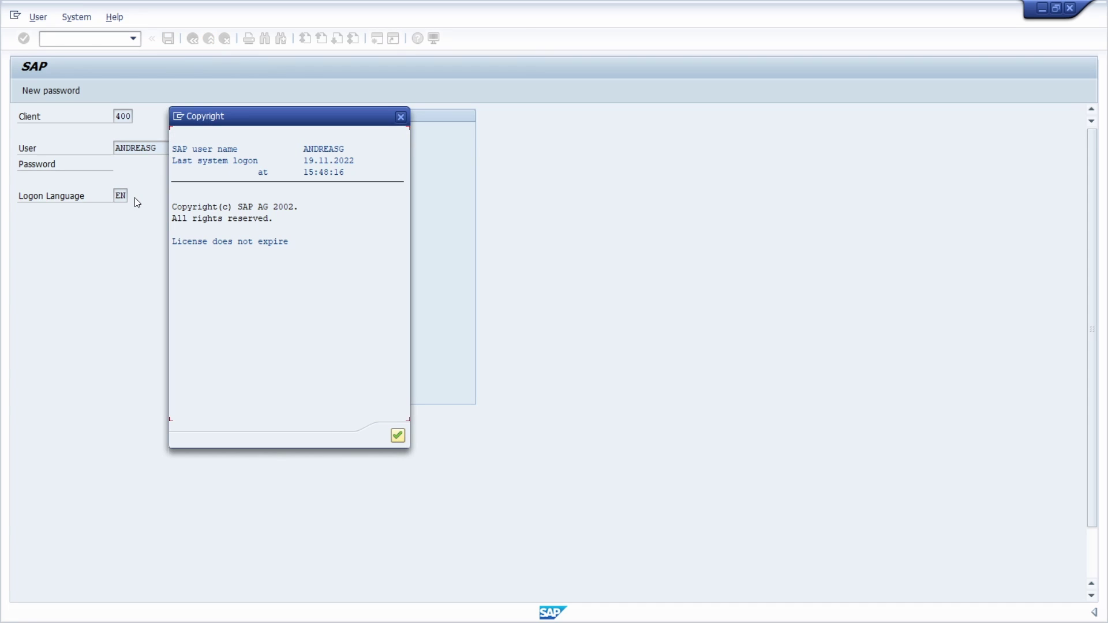
{"action": "key", "text": "Return"}
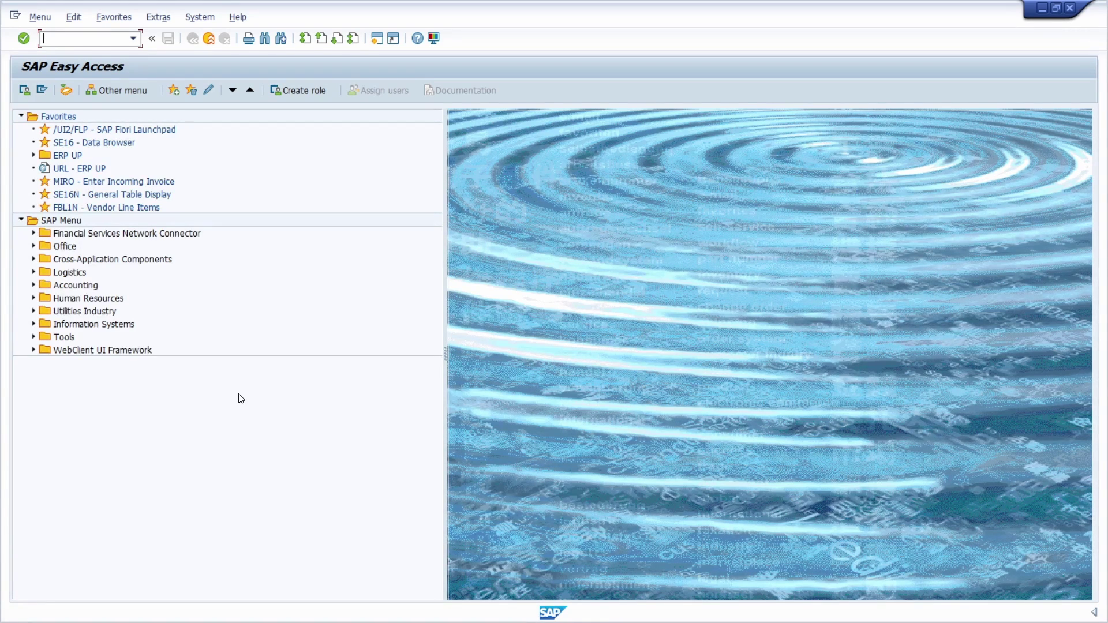
Step: Start a new shortcut titled 'SAP Easy Access EN' with transaction SESSION_MANAGER
{"action": "left_click", "coordinate": [394, 39]}
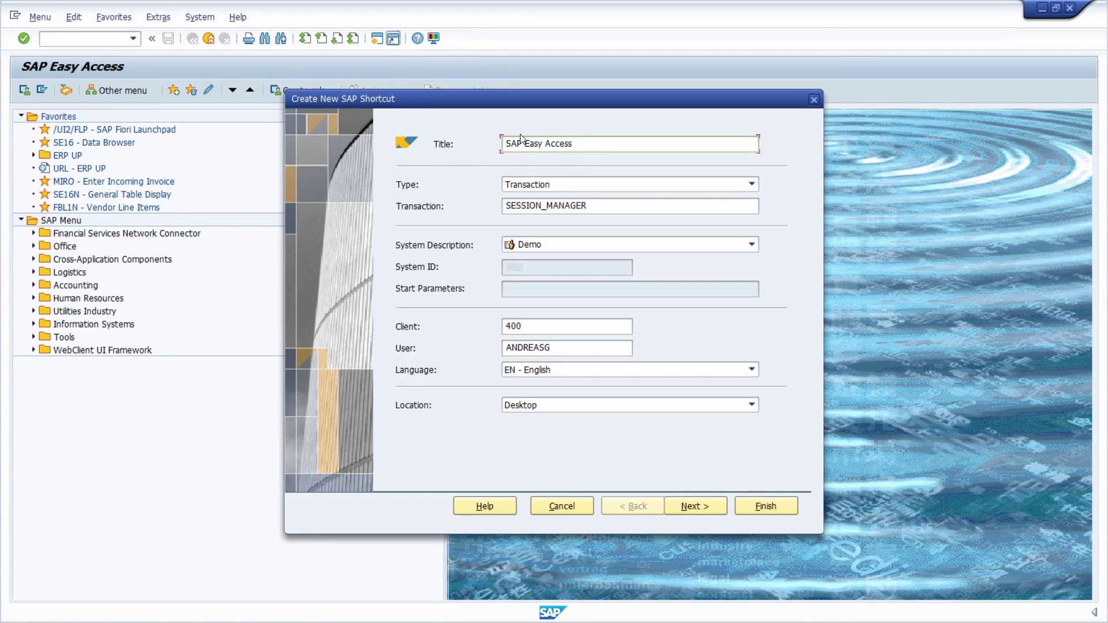
{"action": "triple_click", "coordinate": [598, 145]}
{"action": "left_click", "coordinate": [588, 145]}
{"action": "type", "text": "EN"}
{"action": "double_click", "coordinate": [603, 209]}
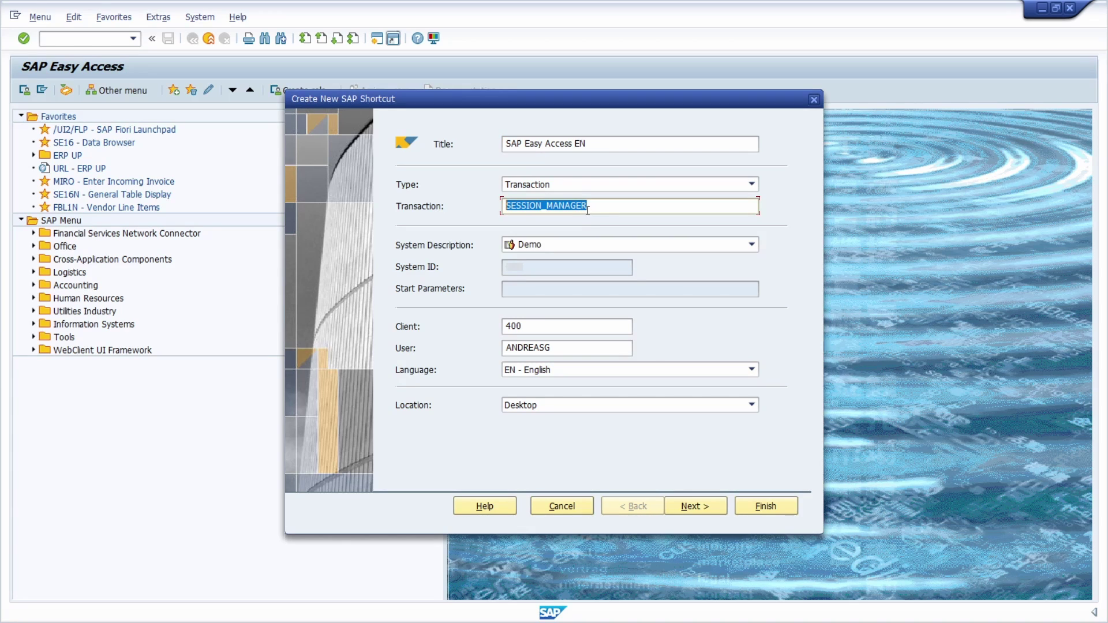
{"action": "type", "text": "SE16"}
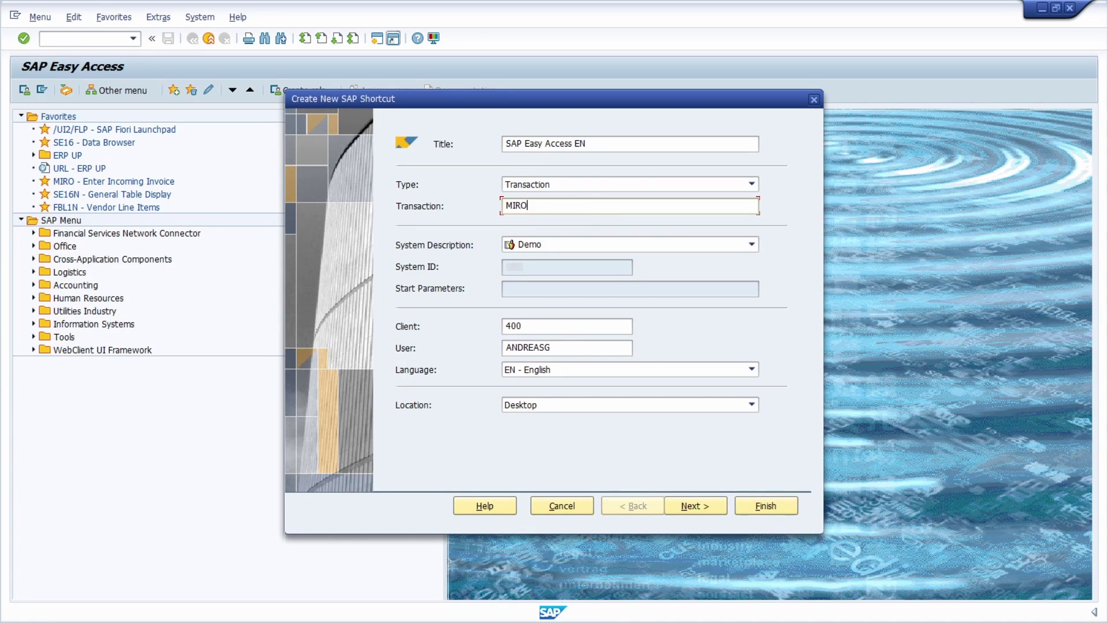
{"action": "type", "text": "N"}
{"action": "left_click_drag", "start_coordinate": [549, 207], "coordinate": [394, 209]}
{"action": "type", "text": "SESSION_MANAGER"}
Step: Keep language EN - English and location Desktop, and finish the shortcut
{"action": "double_click", "coordinate": [565, 347]}
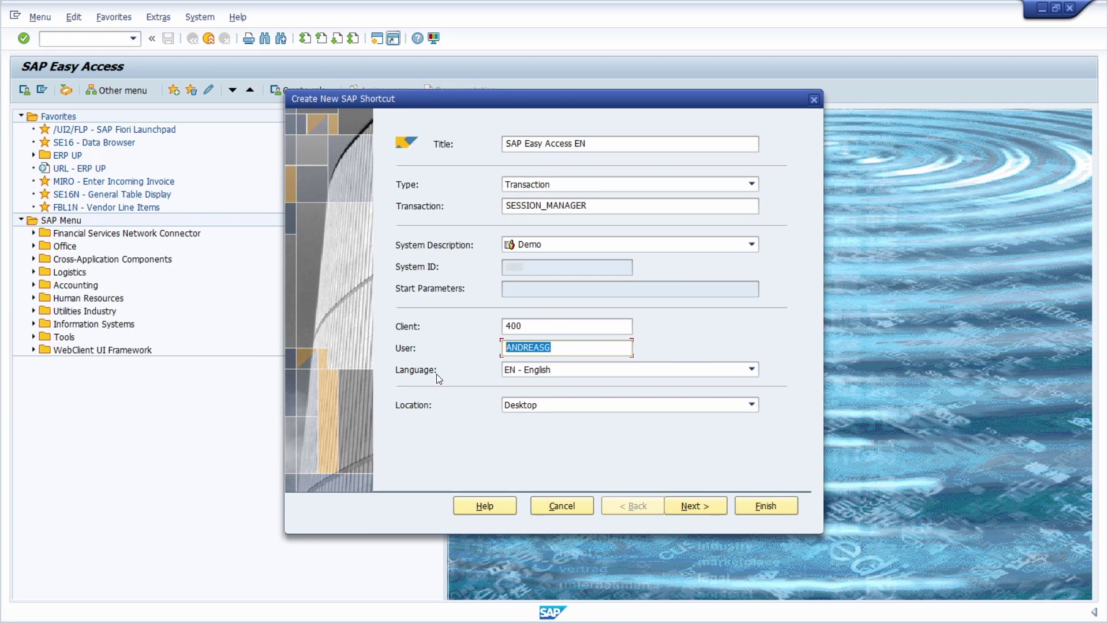
{"action": "left_click", "coordinate": [564, 350]}
{"action": "left_click", "coordinate": [771, 507]}
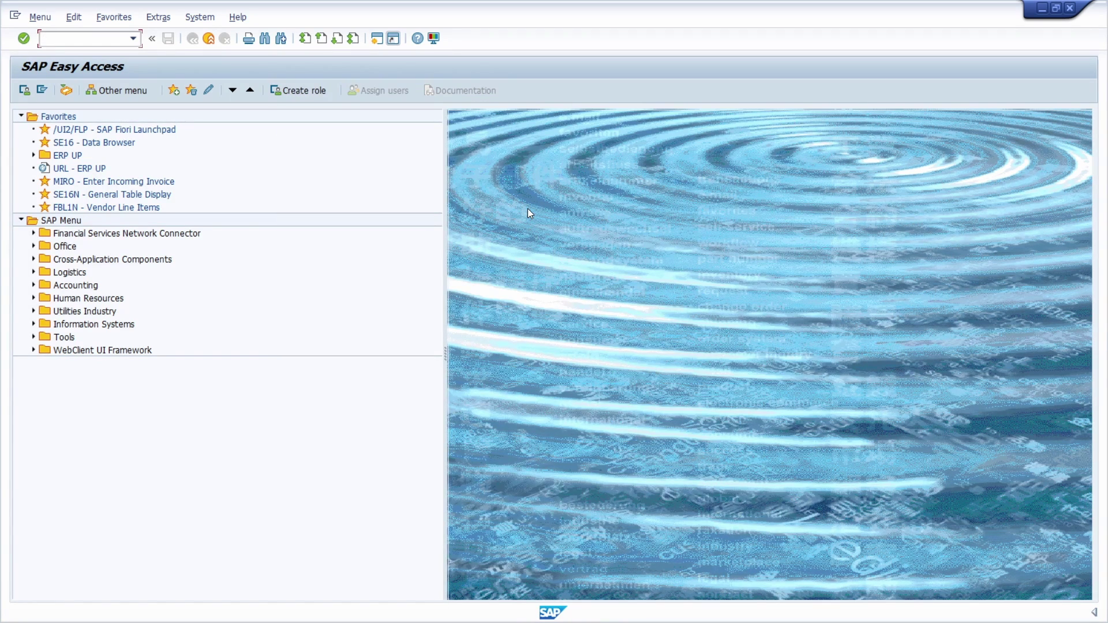
Step: Create a desktop shortcut titled 'SAP Easy Access DE' with language DE - German
{"action": "left_click", "coordinate": [396, 38]}
{"action": "left_click", "coordinate": [594, 143]}
{"action": "type", "text": "DE"}
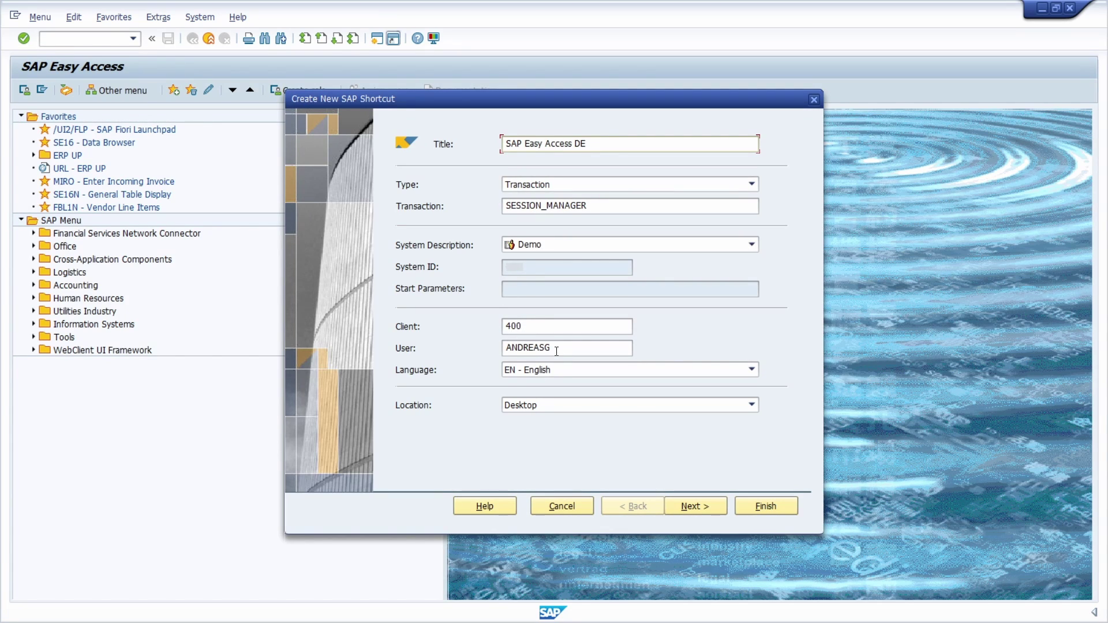
{"action": "left_click", "coordinate": [552, 372]}
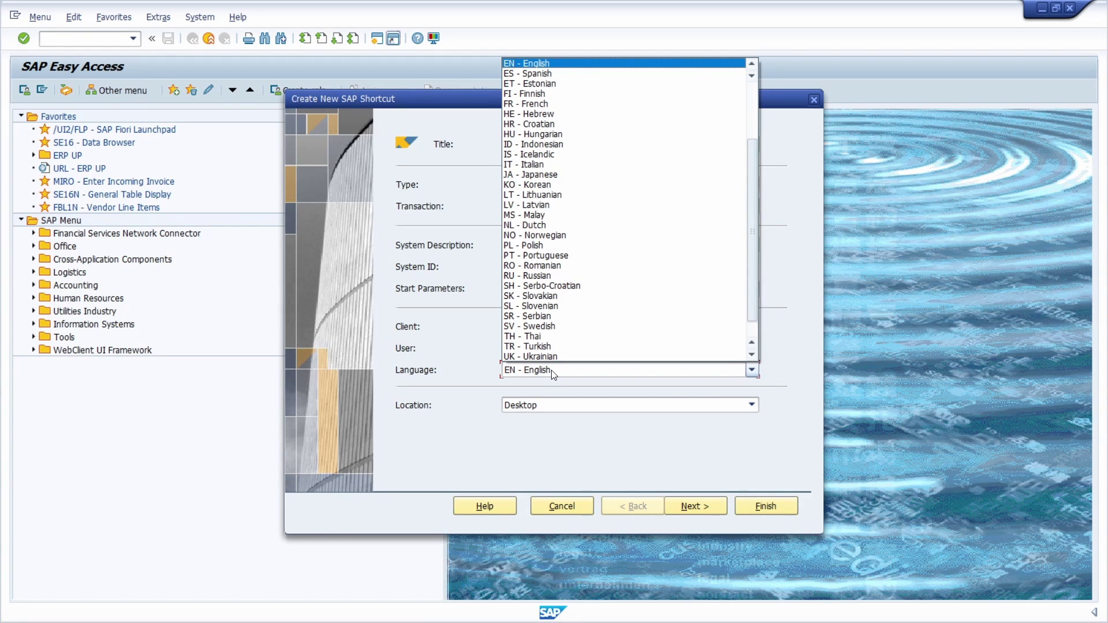
{"action": "left_click", "coordinate": [539, 63]}
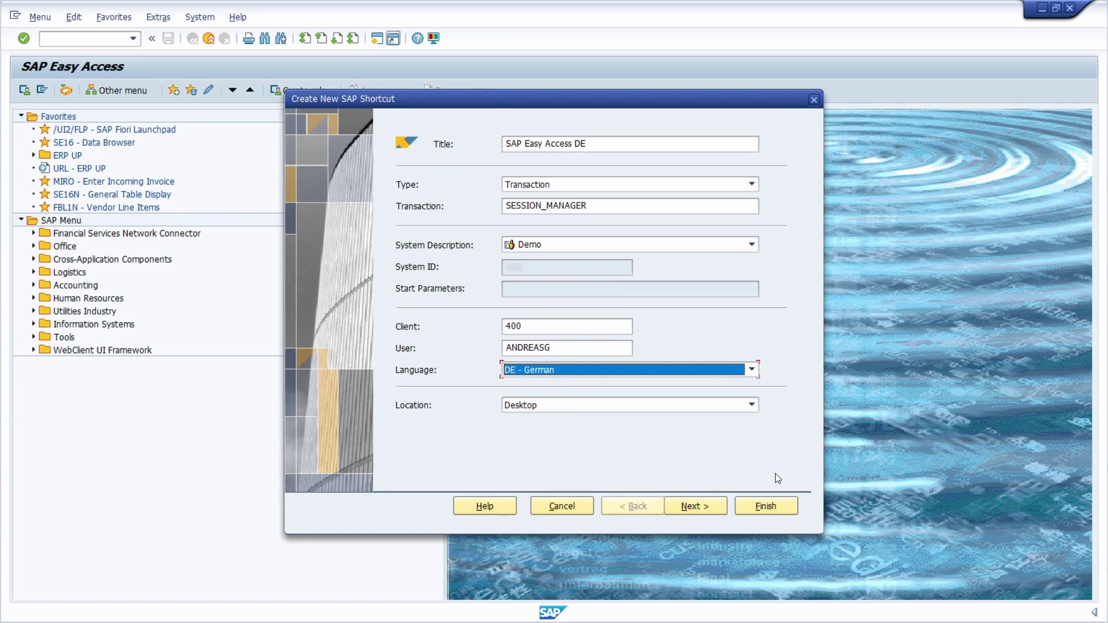
{"action": "left_click", "coordinate": [765, 507]}
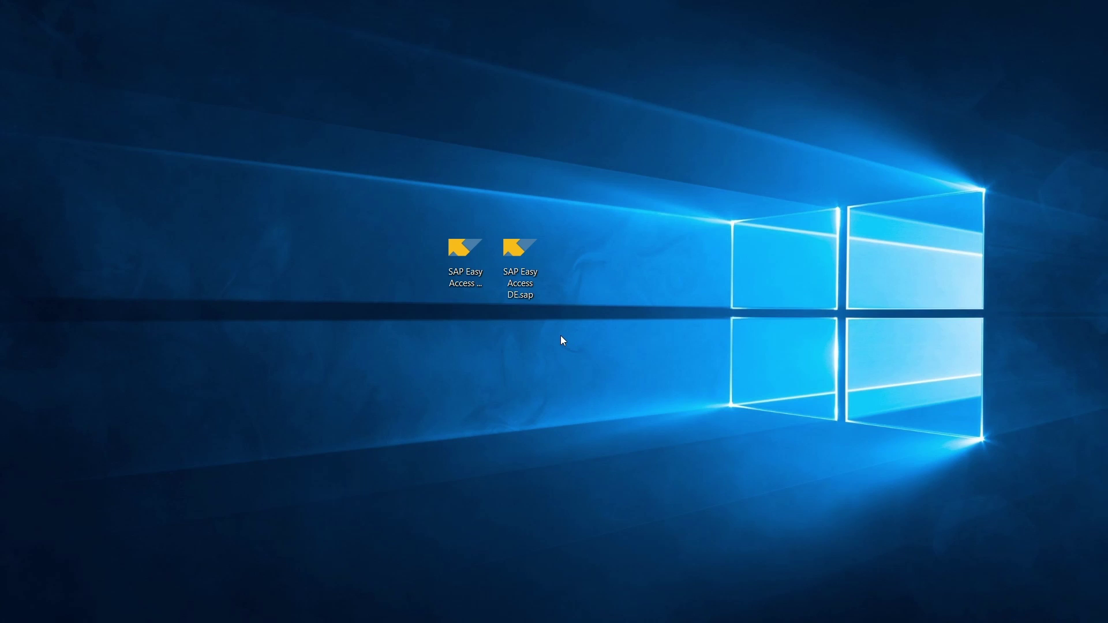
Step: Launch the SAP Easy Access DE.sap shortcut from the desktop
{"action": "left_click", "coordinate": [471, 274]}
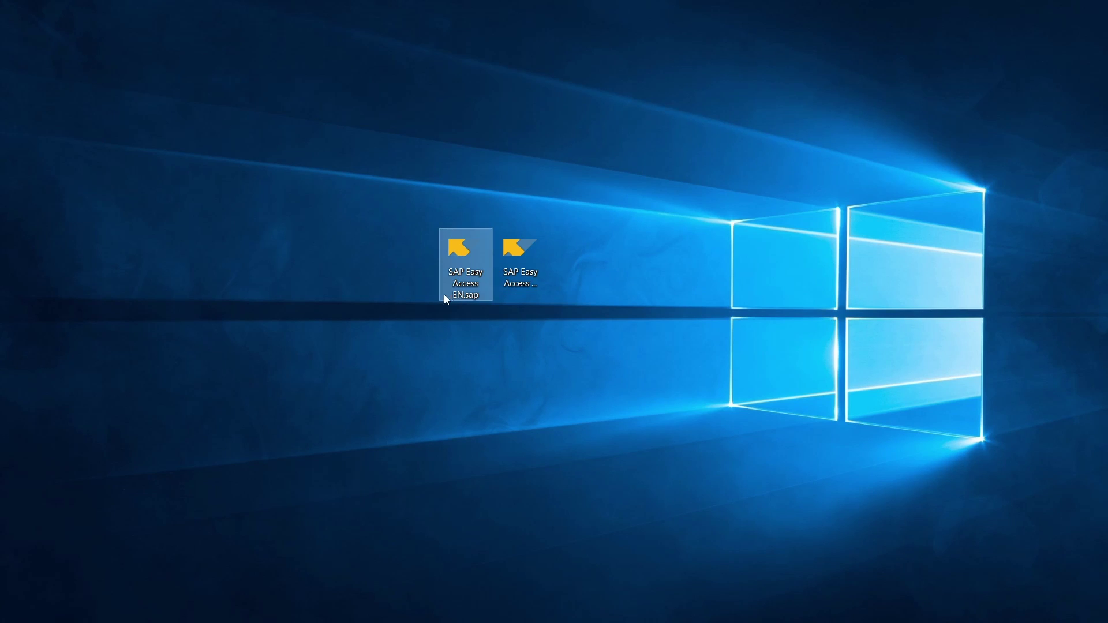
{"action": "left_click", "coordinate": [528, 248]}
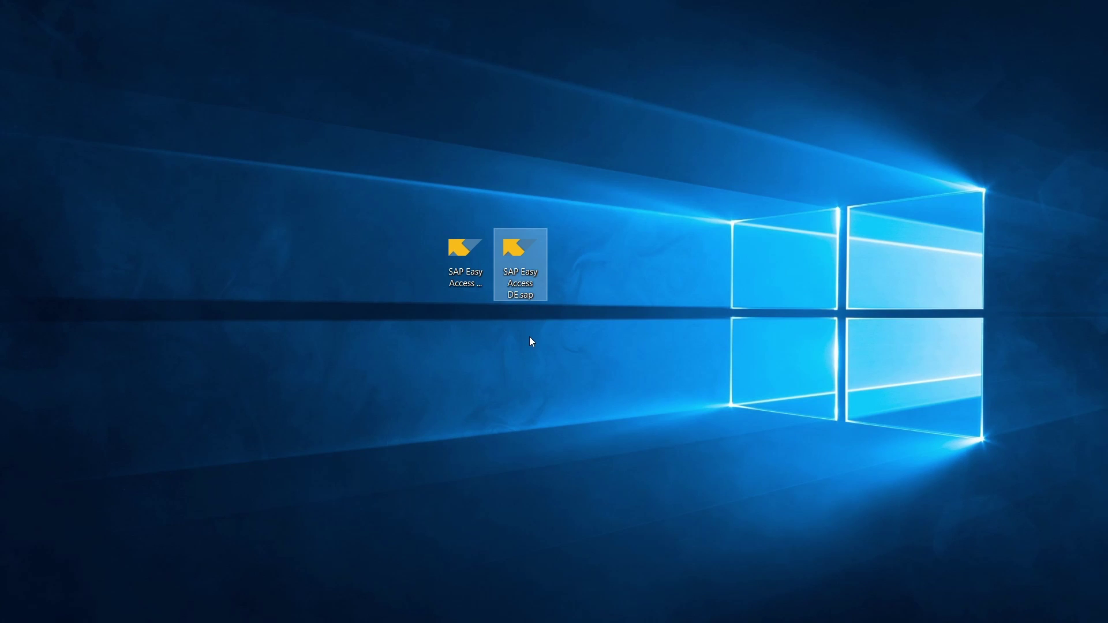
{"action": "key", "text": "Return"}
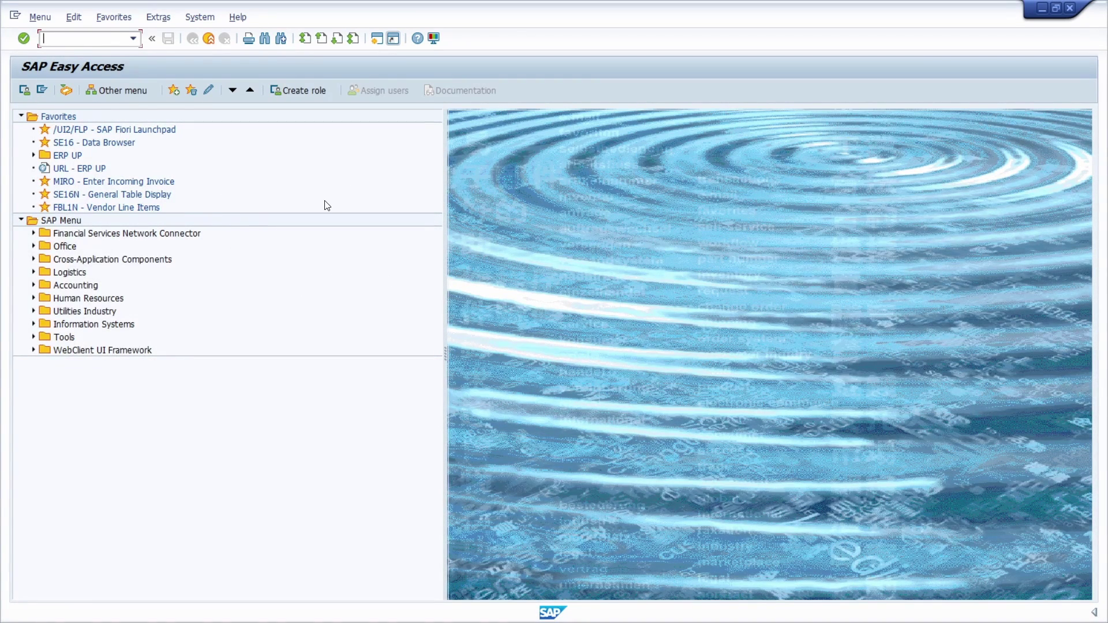
Step: Run SAP Easy Access DE.sap, remember and allow the logon, and enter the password
{"action": "left_click_drag", "start_coordinate": [571, 16], "coordinate": [1106, 113]}
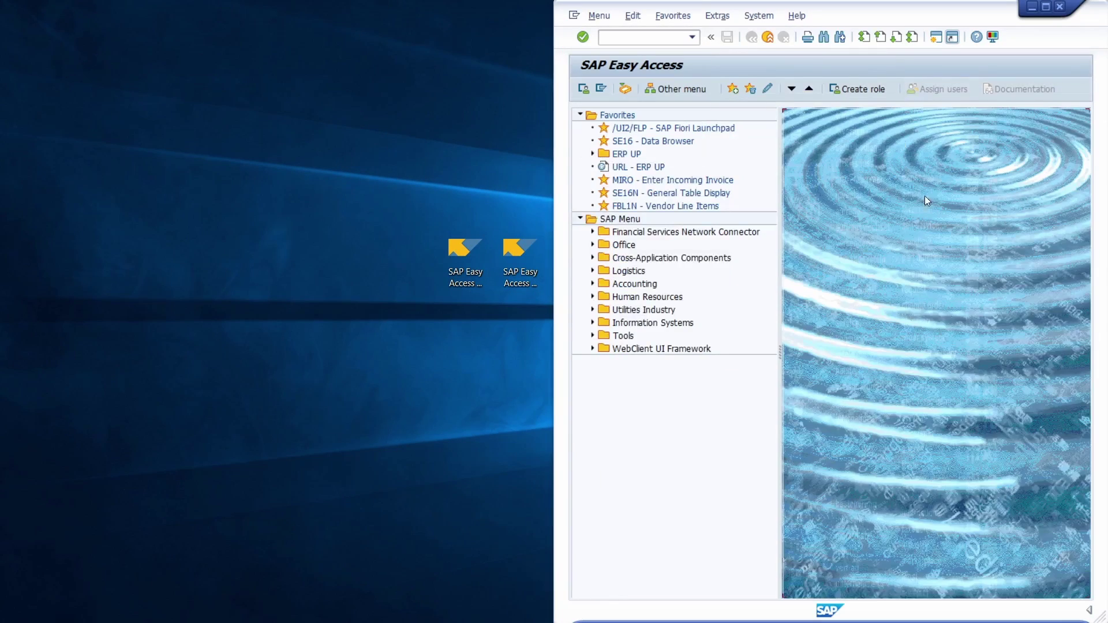
{"action": "left_click", "coordinate": [519, 276]}
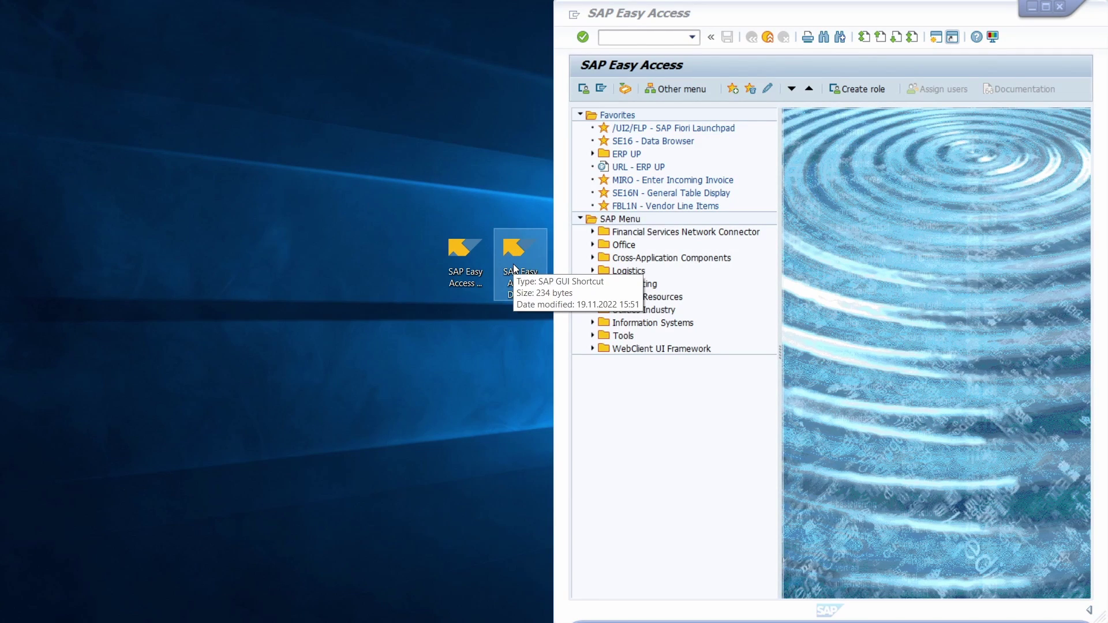
{"action": "double_click", "coordinate": [515, 268]}
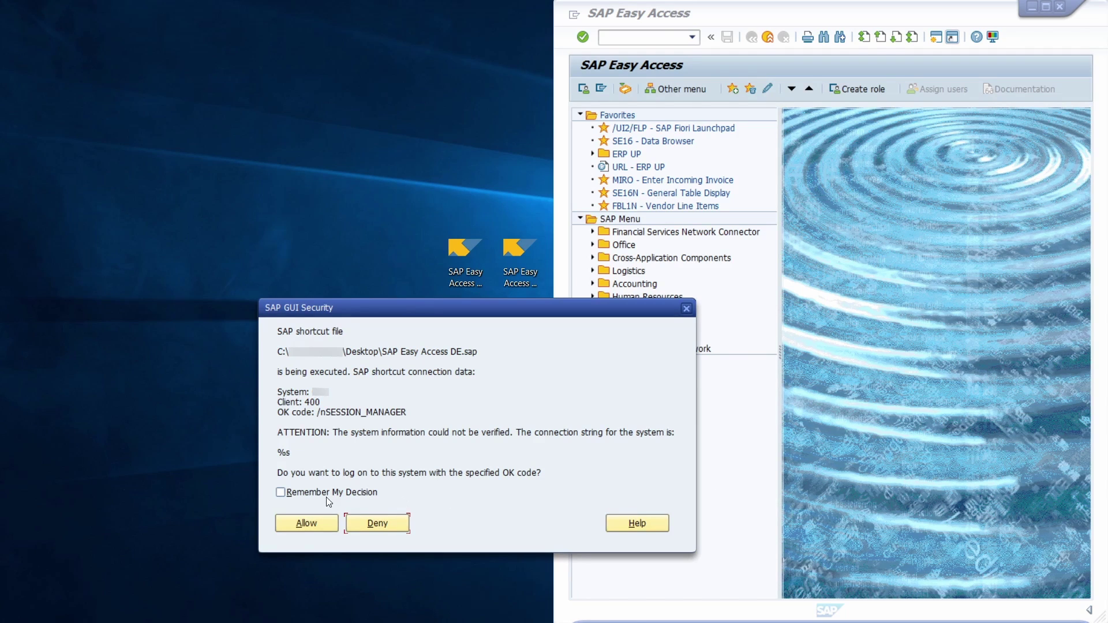
{"action": "left_click", "coordinate": [288, 494]}
{"action": "left_click", "coordinate": [306, 523]}
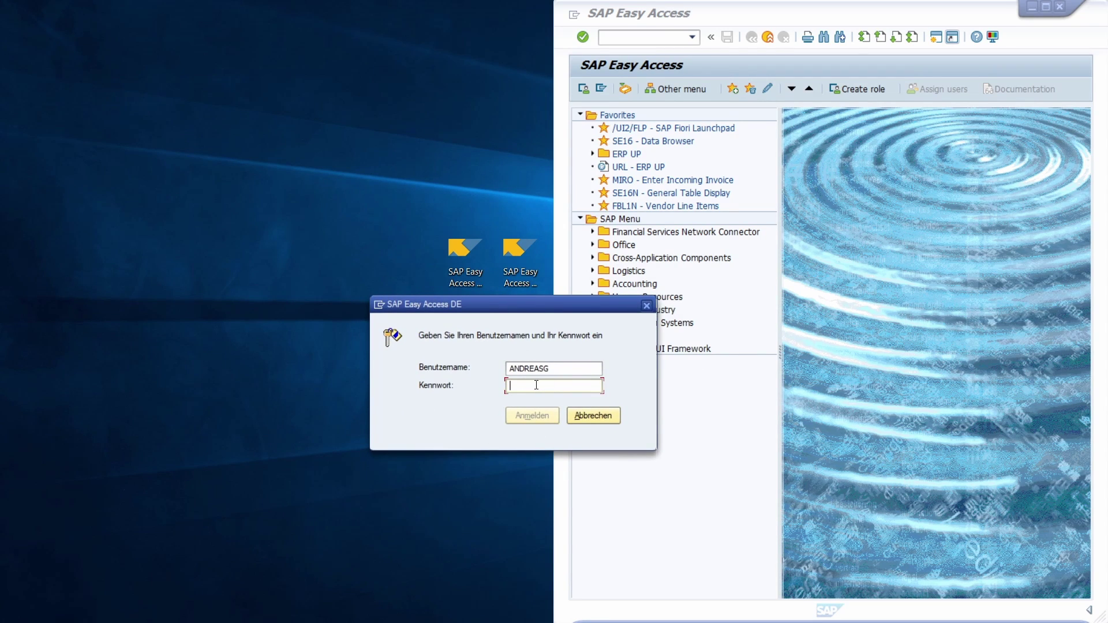
{"action": "type", "text": "**********"}
{"action": "key", "text": "Return"}
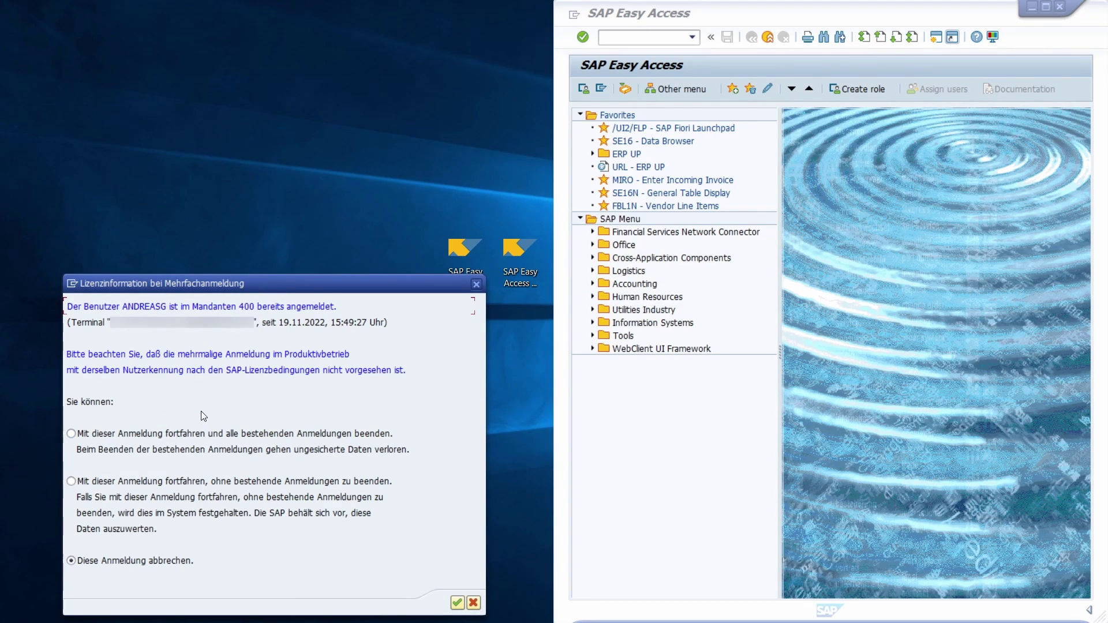
Step: End the other logon, acknowledge the closed-session and copyright messages, and move the window right
{"action": "left_click", "coordinate": [151, 435]}
{"action": "left_click", "coordinate": [457, 603]}
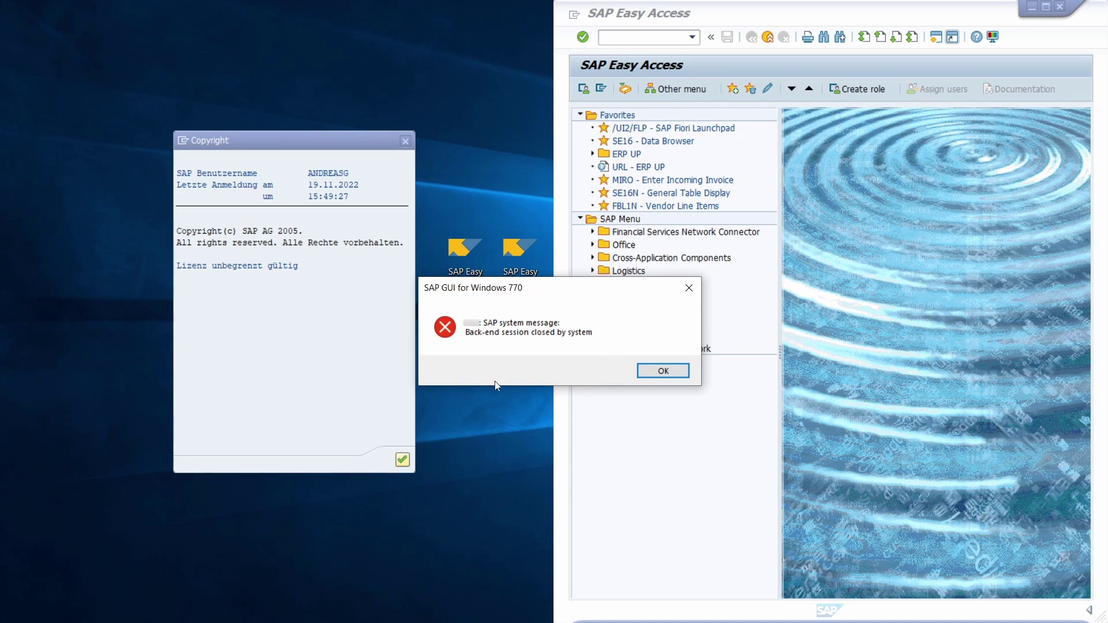
{"action": "left_click", "coordinate": [661, 371]}
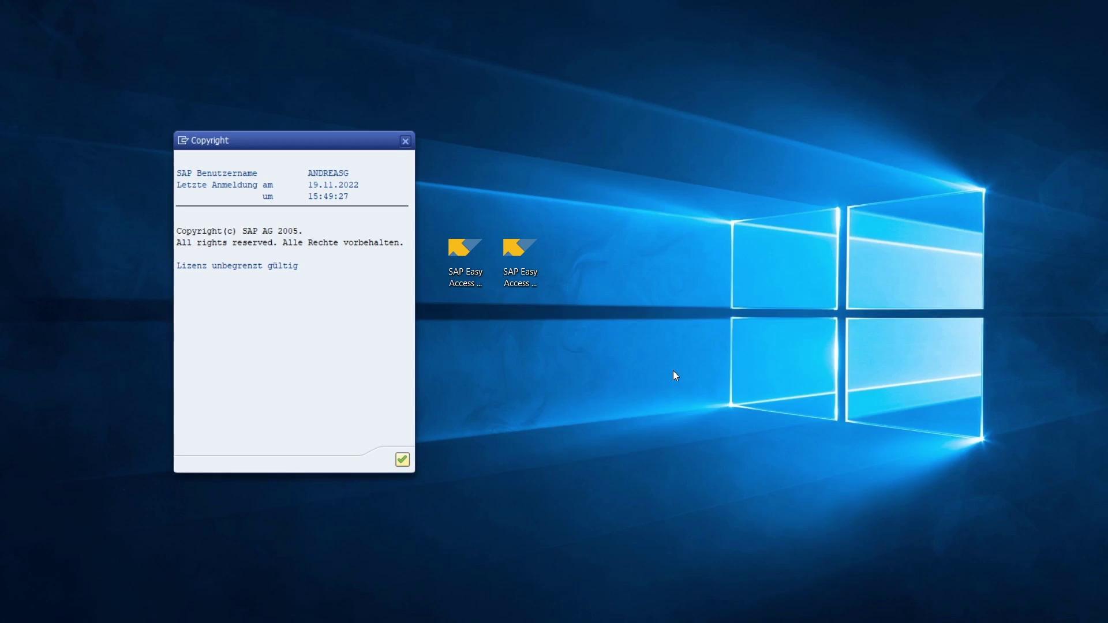
{"action": "left_click", "coordinate": [402, 459]}
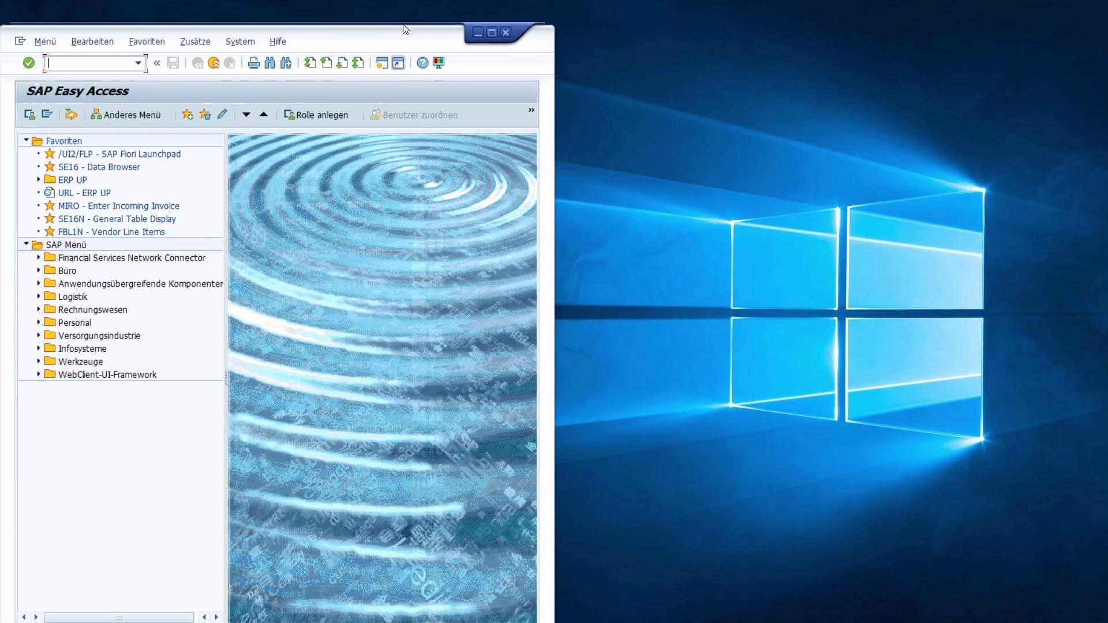
{"action": "left_click_drag", "start_coordinate": [393, 35], "coordinate": [1105, 231]}
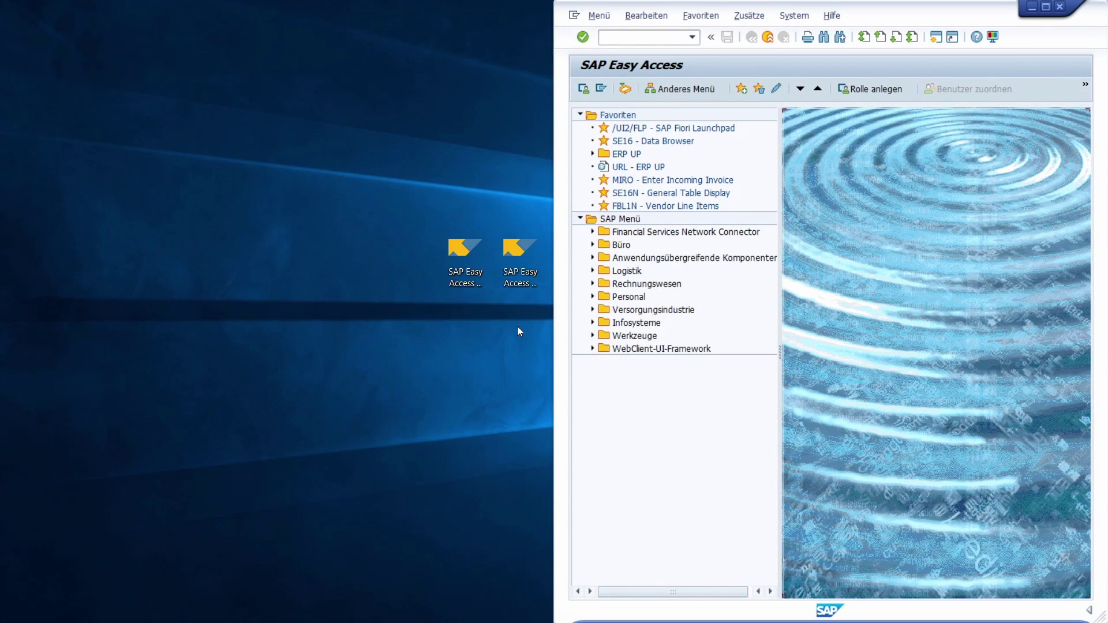
Step: Run SAP Easy Access EN.sap, remember and allow the logon, and enter the password
{"action": "left_click", "coordinate": [466, 276]}
{"action": "left_click", "coordinate": [386, 253]}
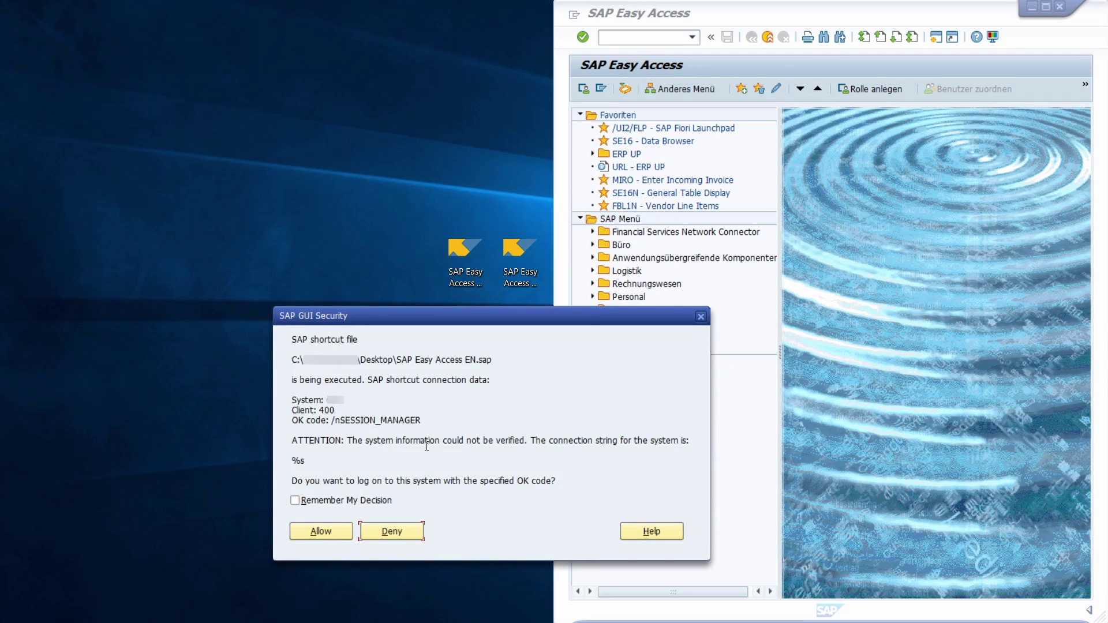
{"action": "left_click", "coordinate": [303, 504]}
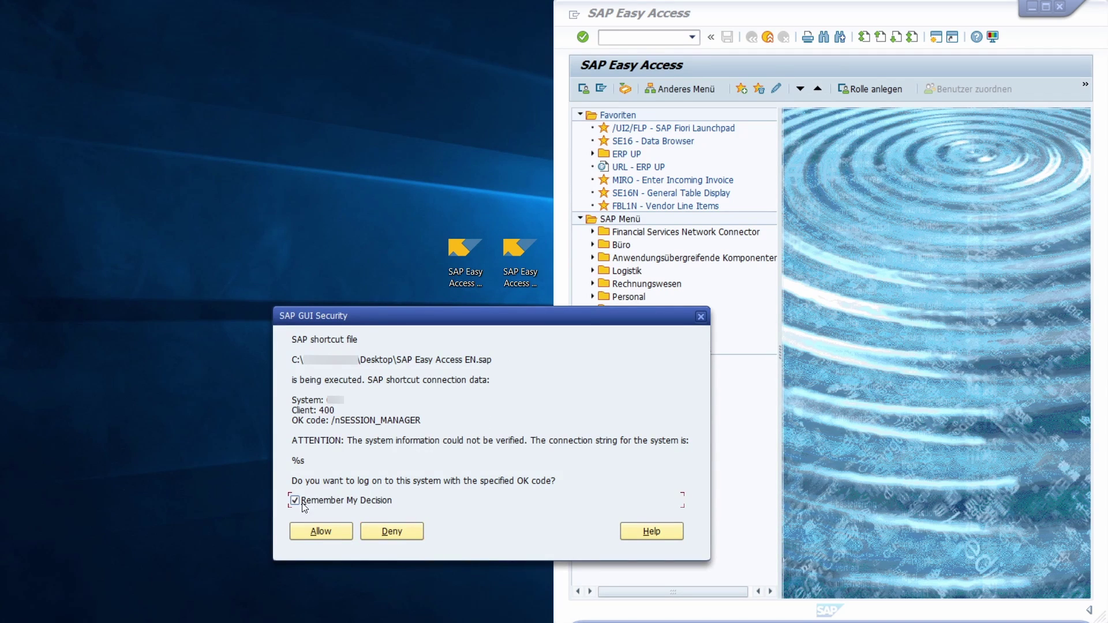
{"action": "left_click", "coordinate": [320, 532]}
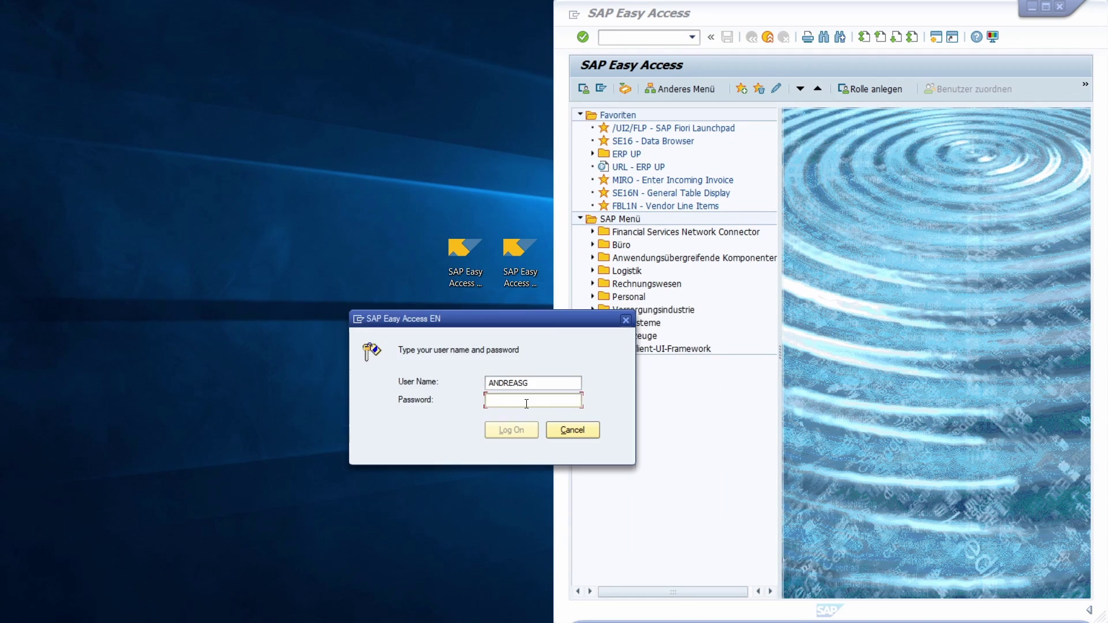
{"action": "type", "text": "********"}
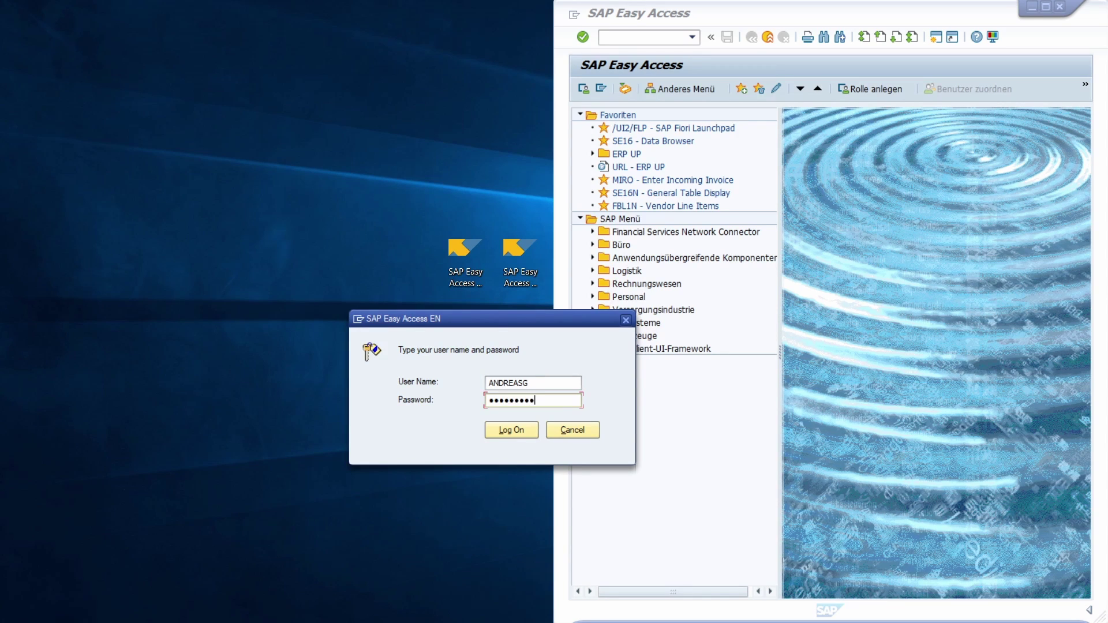
{"action": "key", "text": "Return"}
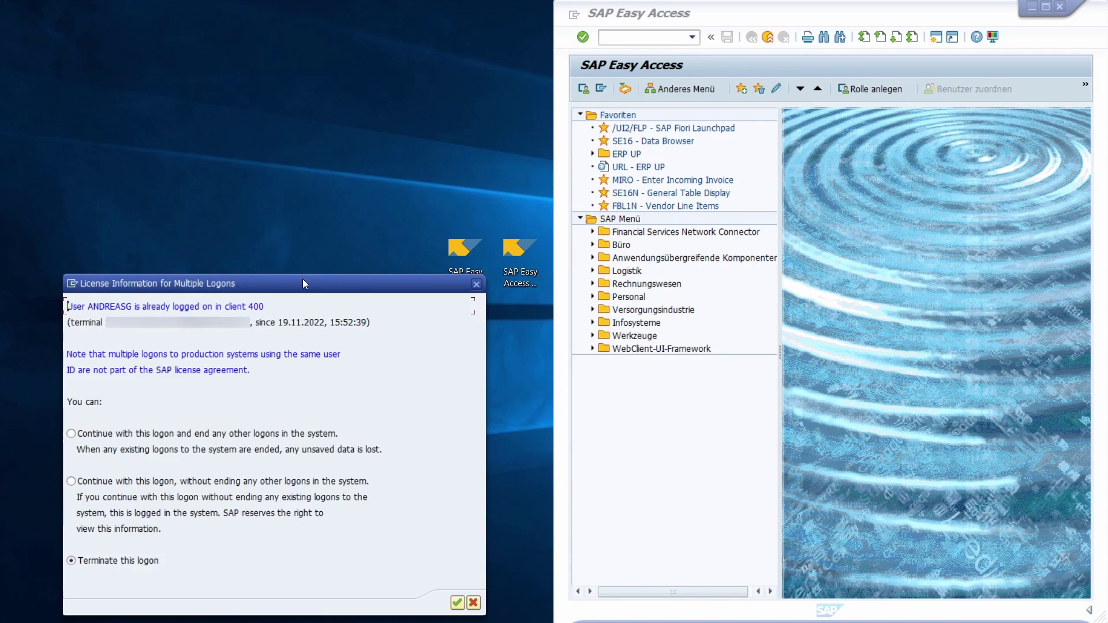
Step: End the German logon, acknowledge both messages, and snap the window to the right half
{"action": "left_click", "coordinate": [119, 434]}
{"action": "left_click", "coordinate": [458, 603]}
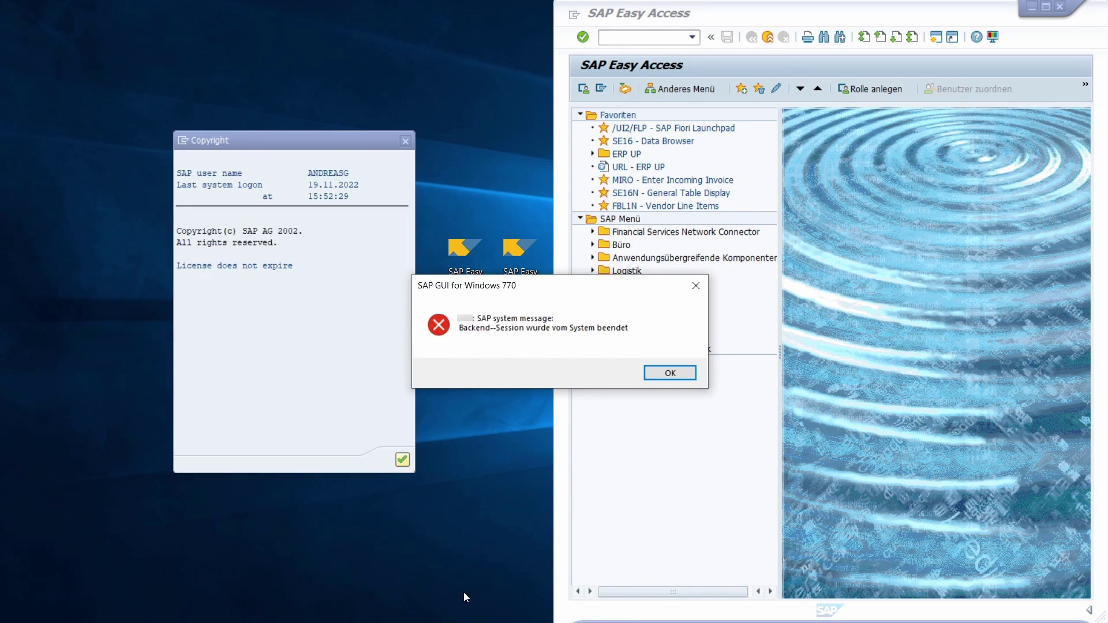
{"action": "left_click", "coordinate": [669, 373]}
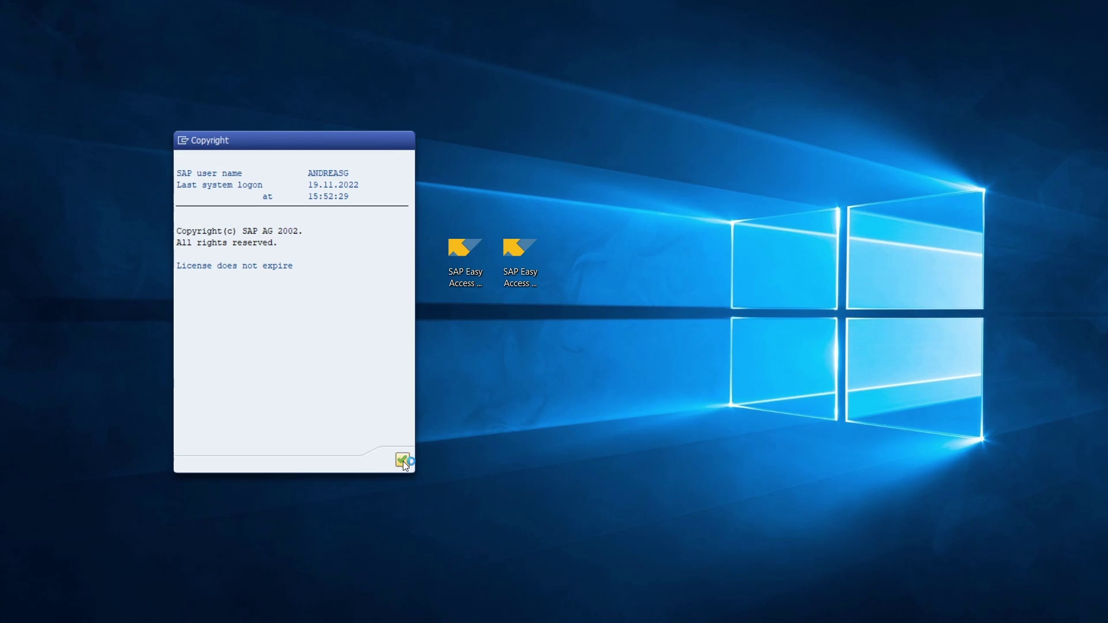
{"action": "left_click", "coordinate": [402, 461]}
{"action": "key", "text": "super+Right"}
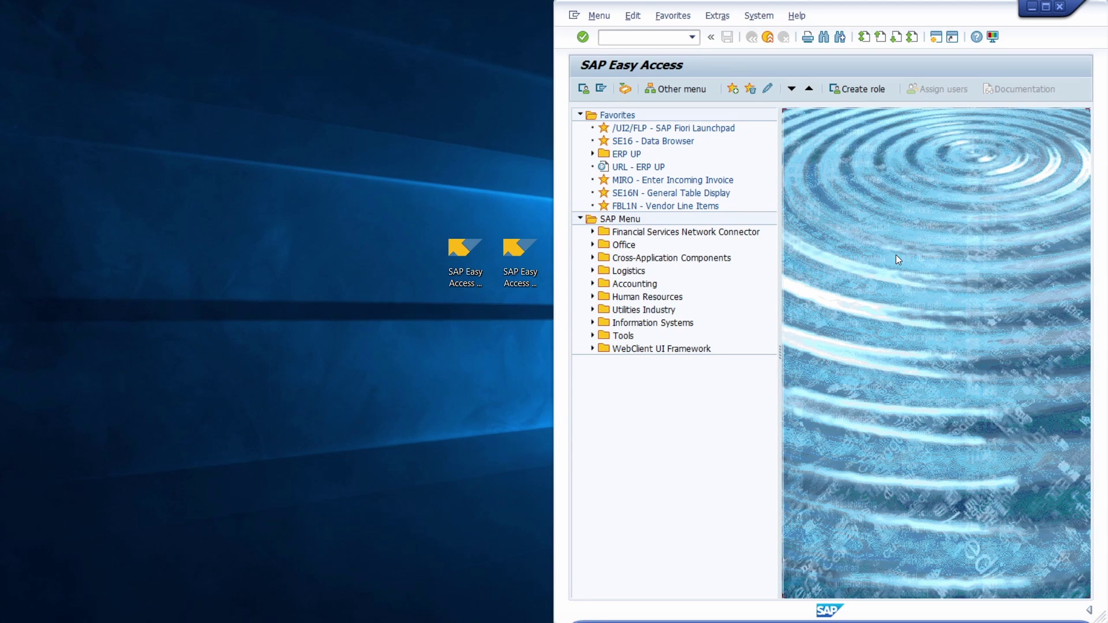
Step: Open Maintain User Profile through System > User Profile > User Data (SU3)
{"action": "left_click", "coordinate": [632, 38]}
{"action": "type", "text": "/nsu3"}
{"action": "left_click", "coordinate": [753, 17]}
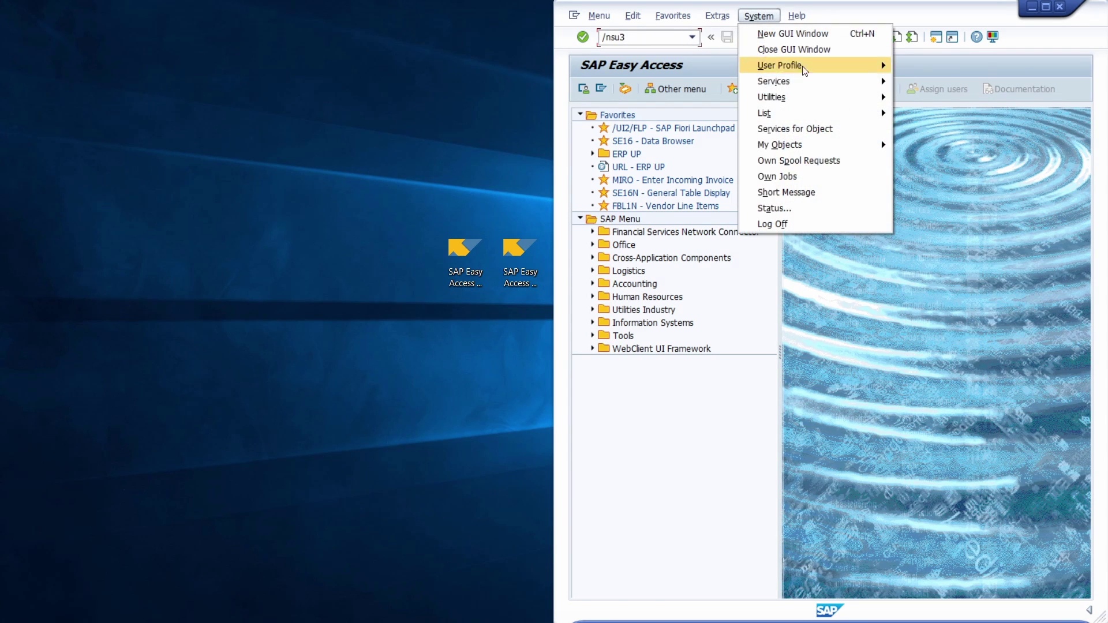
{"action": "mouse_move", "coordinate": [817, 73]}
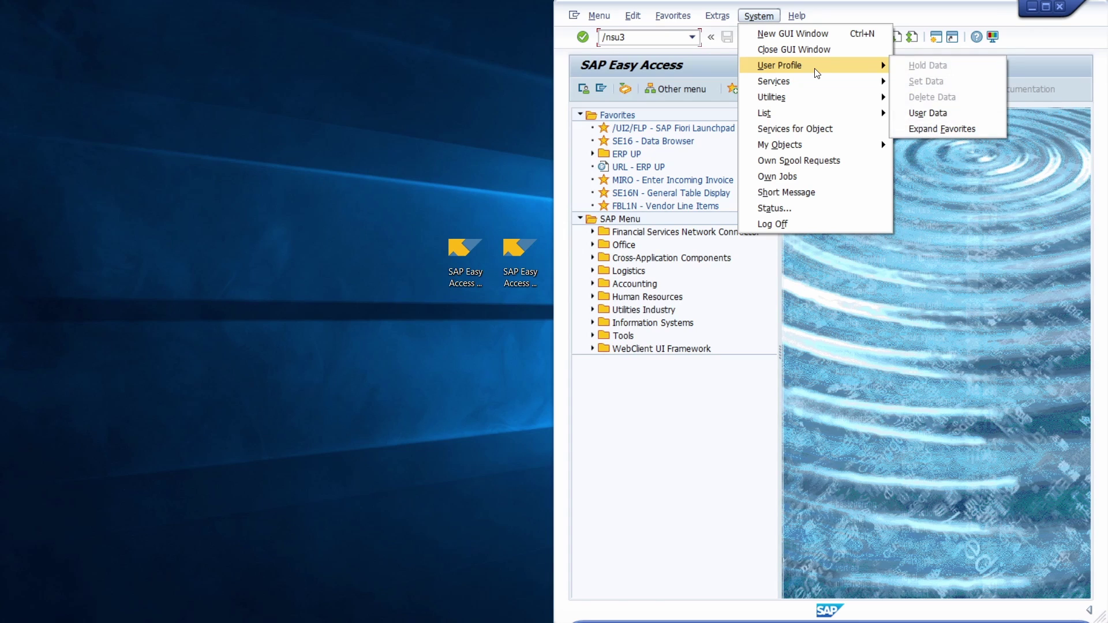
{"action": "left_click", "coordinate": [954, 114]}
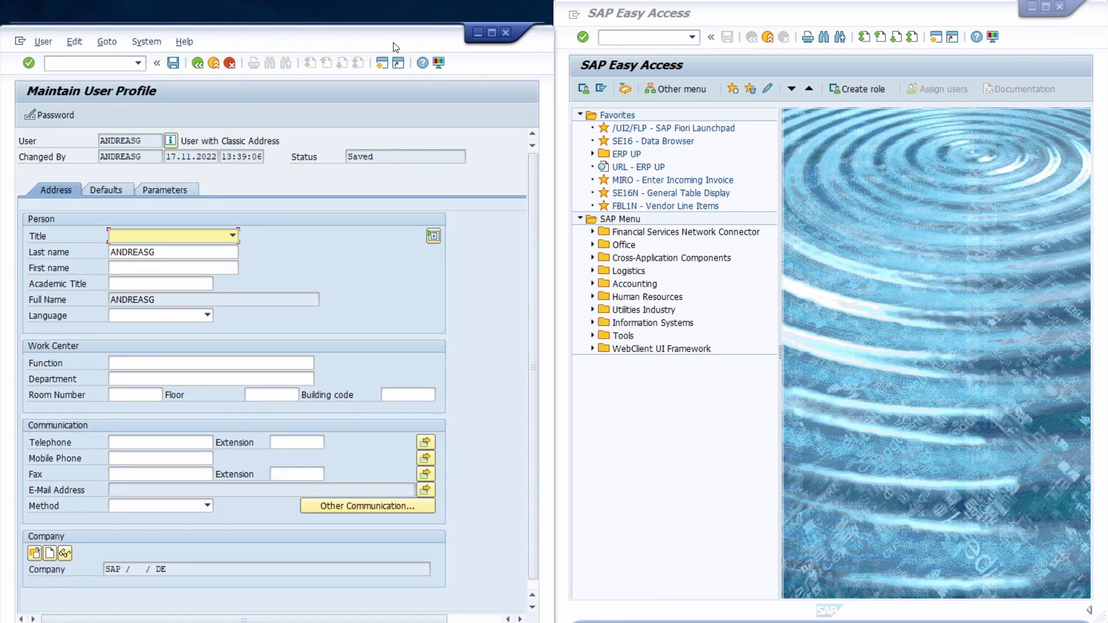
Step: Maximize Maintain User Profile and check the Defaults tab's logon language EN
{"action": "double_click", "coordinate": [395, 48]}
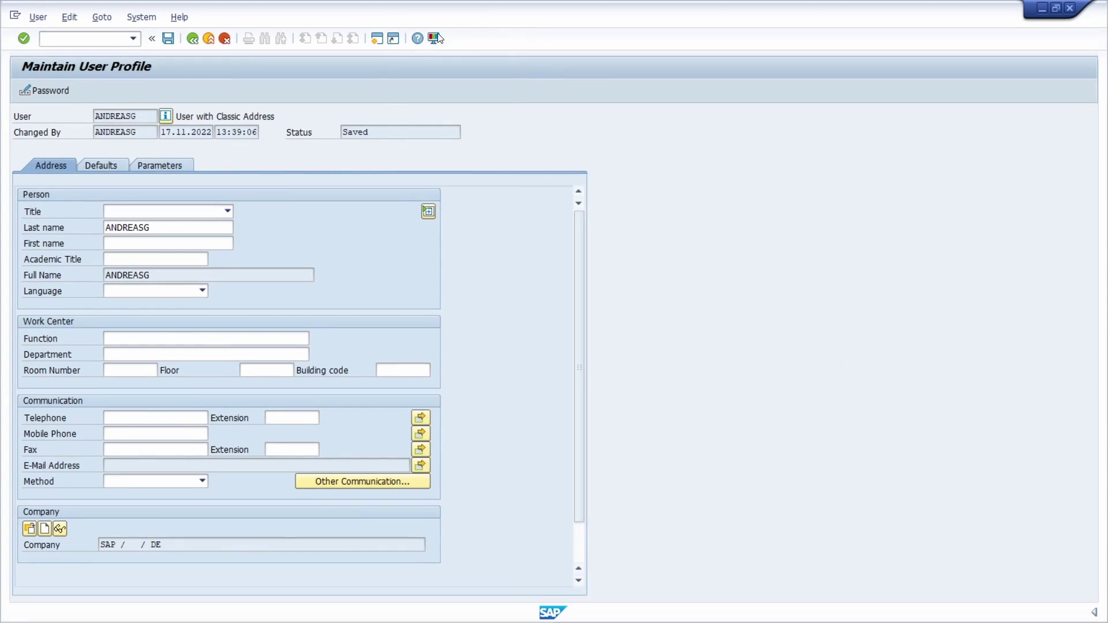
{"action": "left_click", "coordinate": [94, 167]}
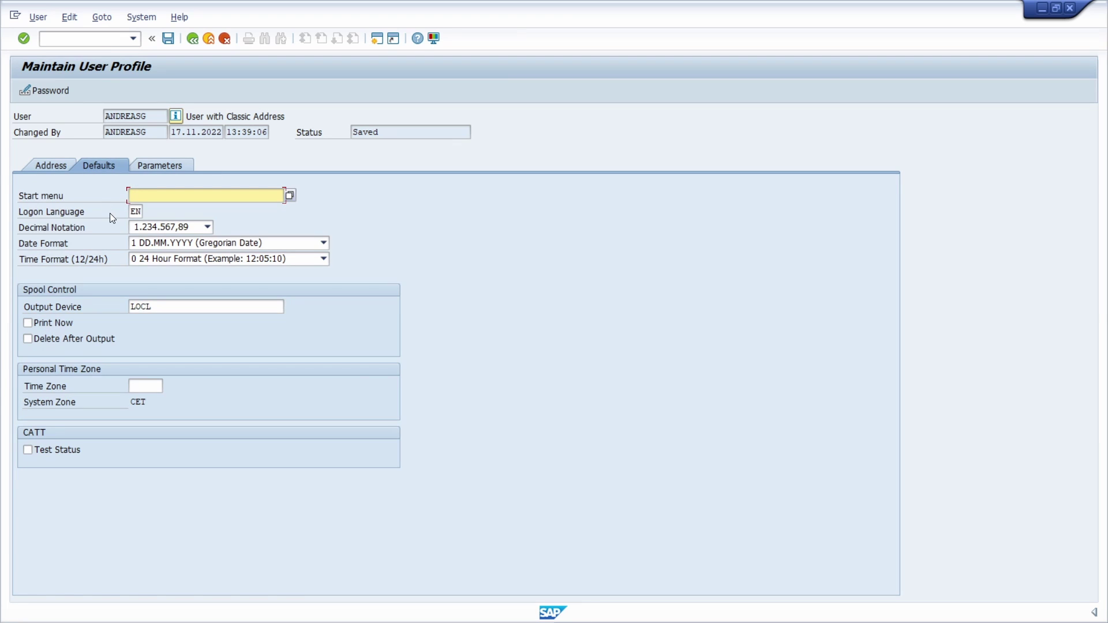
{"action": "left_click", "coordinate": [134, 212]}
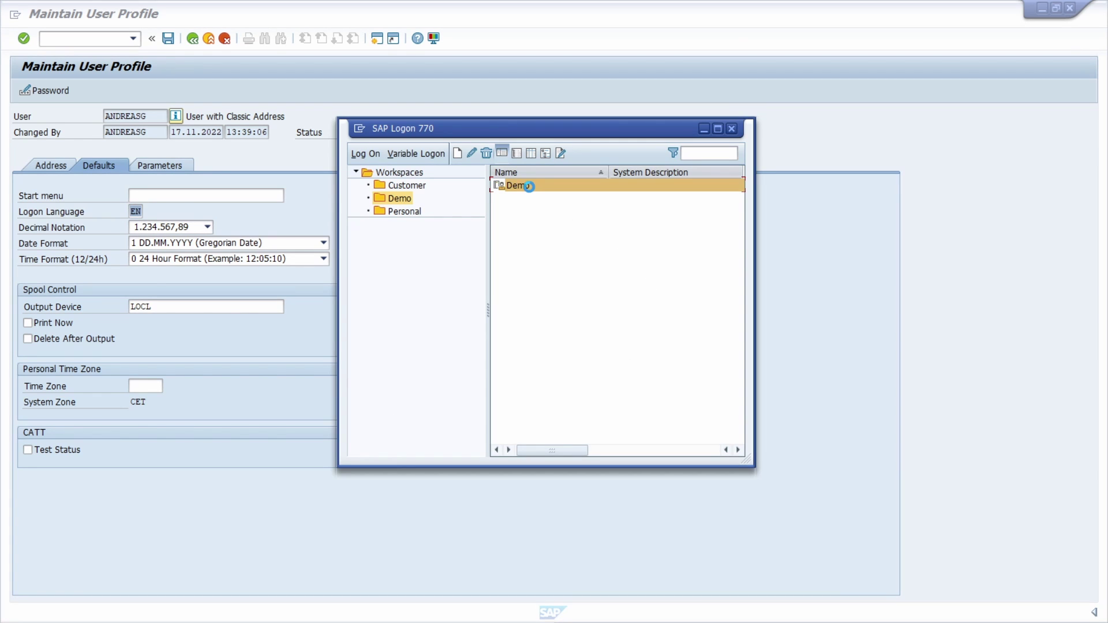
Step: Open the Demo system's client 400 logon screen and clear its EN logon language
{"action": "double_click", "coordinate": [530, 187]}
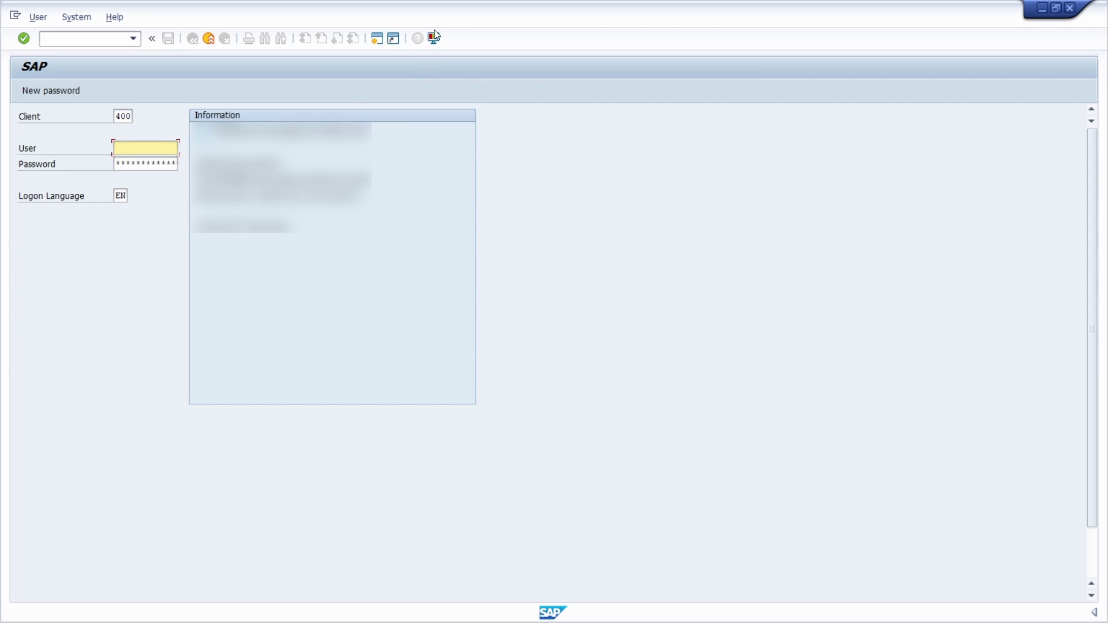
{"action": "left_click", "coordinate": [118, 194]}
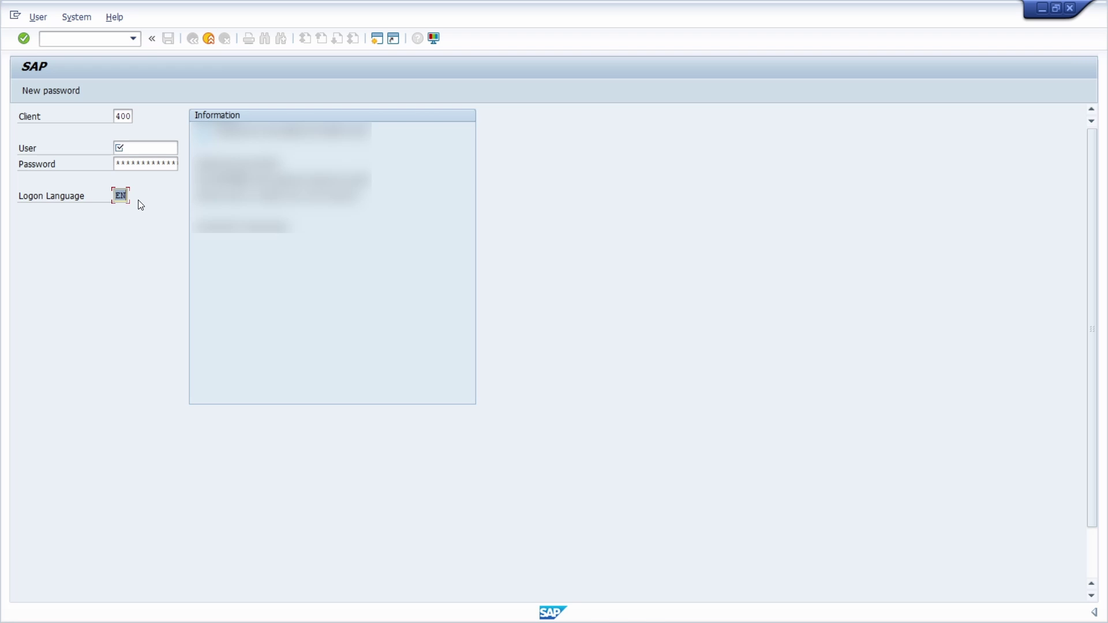
{"action": "left_click", "coordinate": [119, 194]}
{"action": "key", "text": "BackSpace"}
{"action": "key", "text": "BackSpace"}
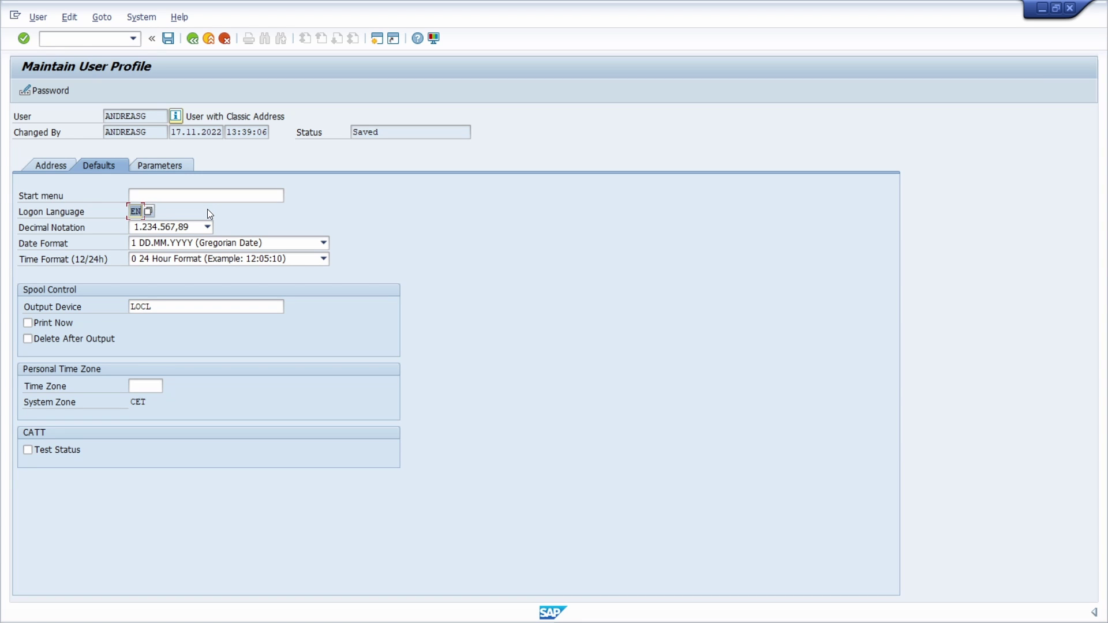
{"action": "type", "text": "FR"}
{"action": "type", "text": "en"}
{"action": "left_click", "coordinate": [192, 217]}
Step: Dismiss the local layout menu and open SAP GUI Options from the SAP Logon system menu
{"action": "left_click", "coordinate": [434, 38]}
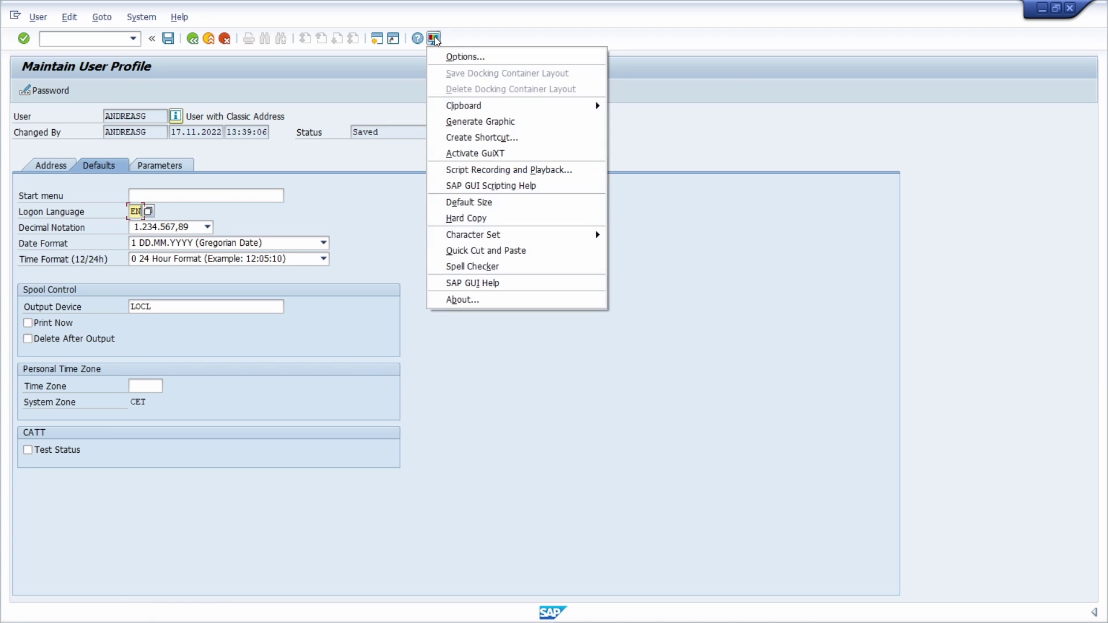
{"action": "key", "text": "Escape"}
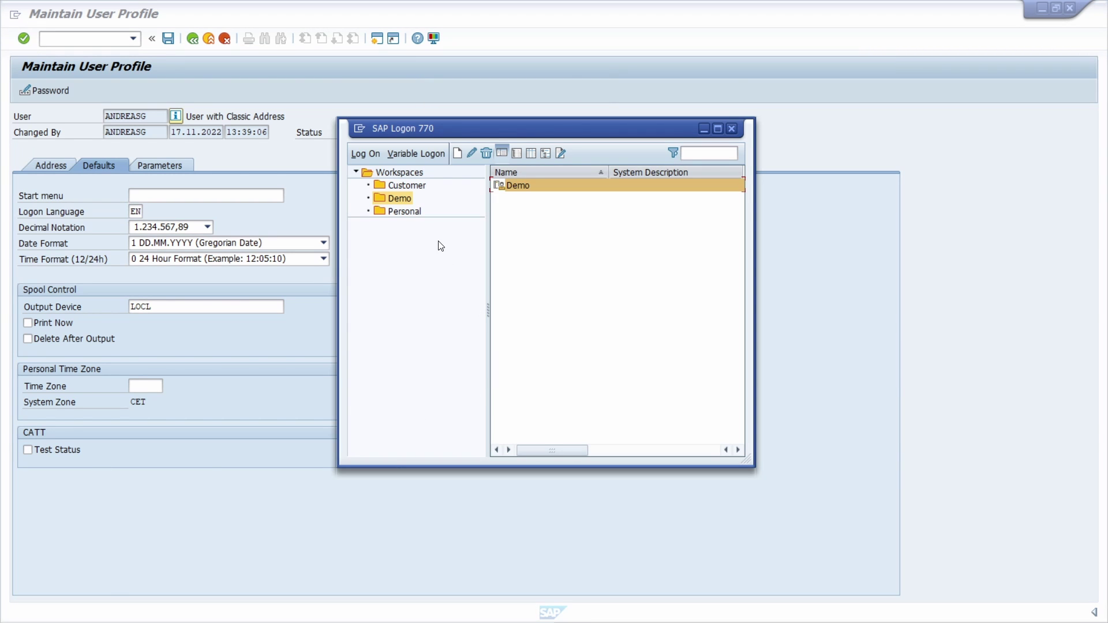
{"action": "left_click", "coordinate": [359, 130]}
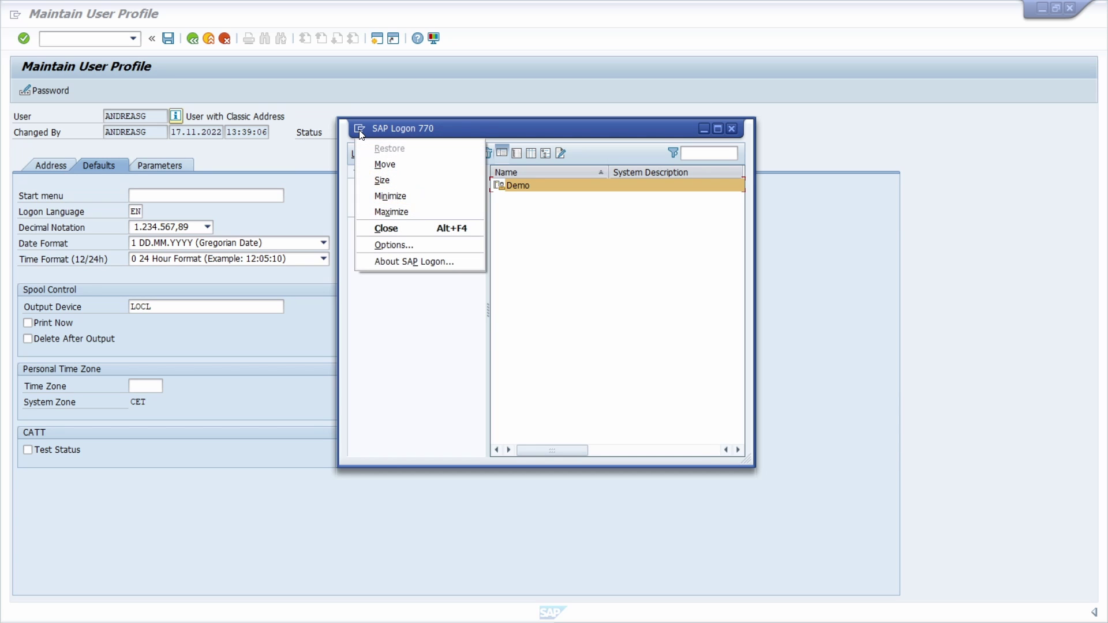
{"action": "left_click", "coordinate": [433, 245]}
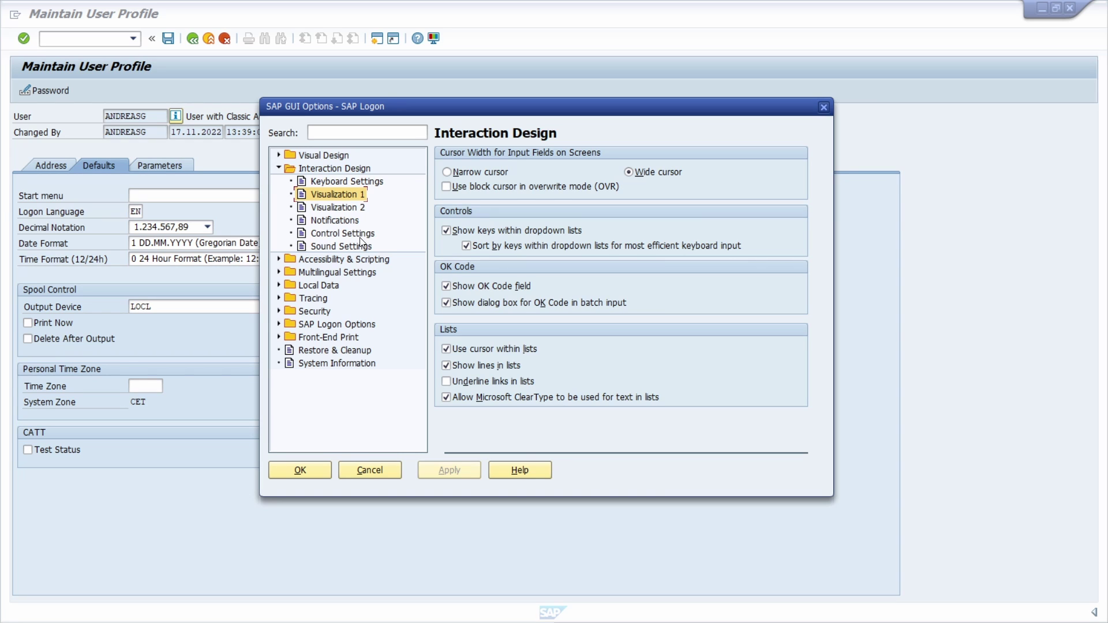
Step: Under SAP Logon Options > General, keep Language EN with 'Use SAP Logon language as default' on, then apply
{"action": "left_click", "coordinate": [278, 325]}
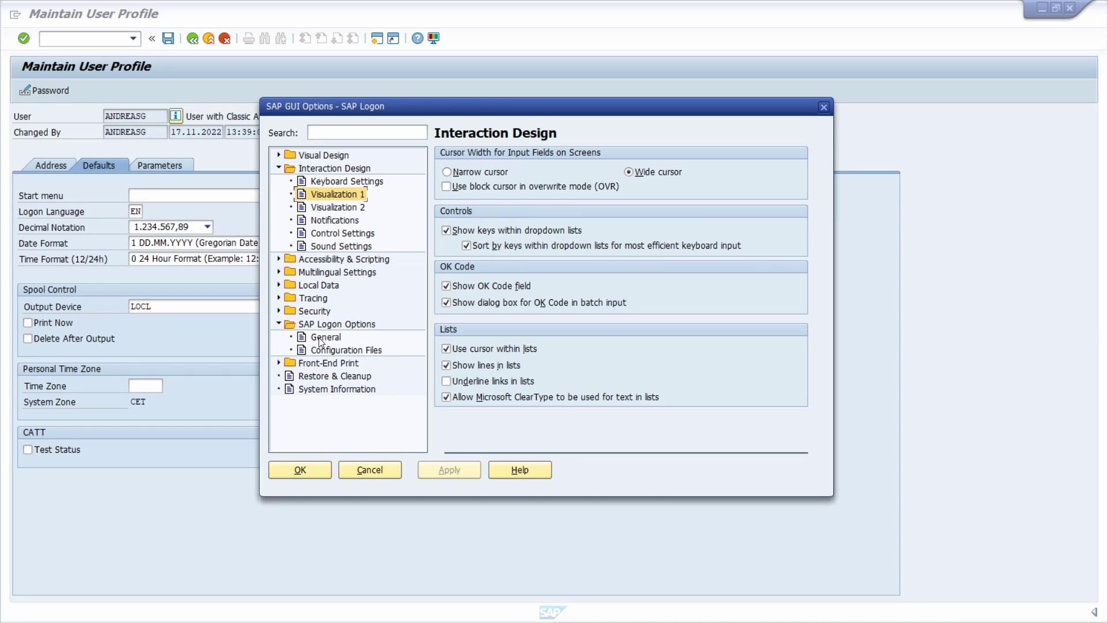
{"action": "left_click", "coordinate": [320, 340]}
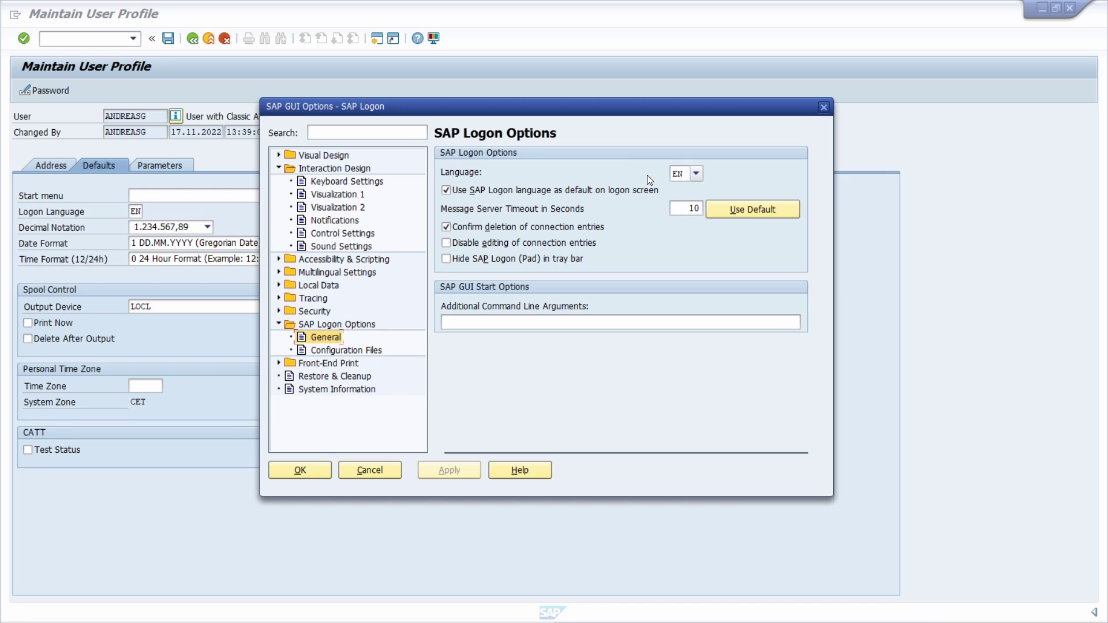
{"action": "left_click", "coordinate": [696, 174]}
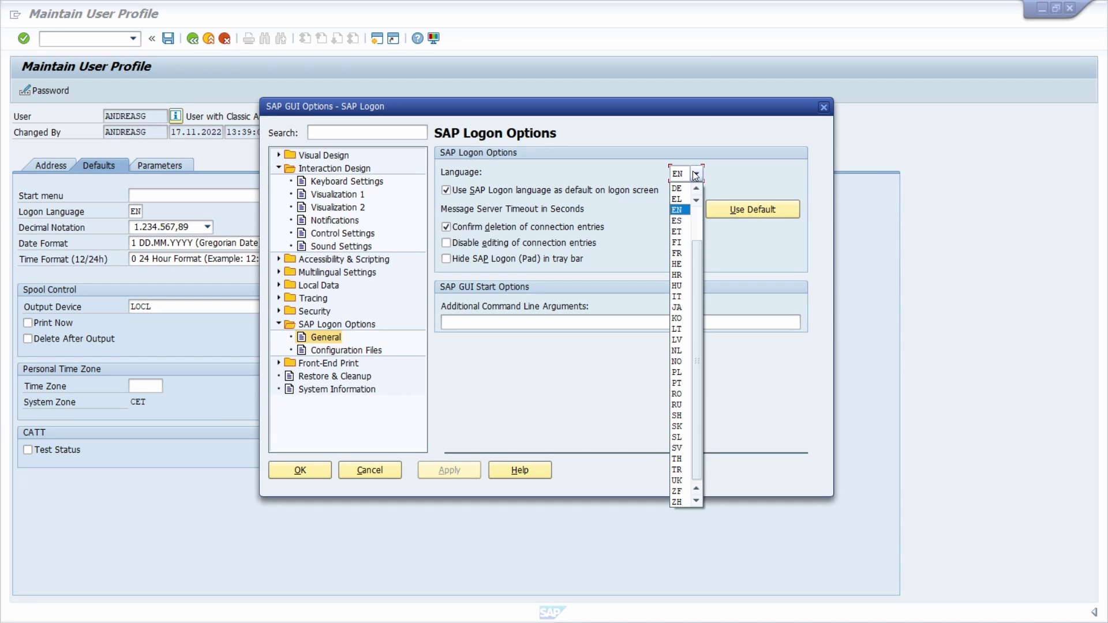
{"action": "left_click", "coordinate": [635, 172]}
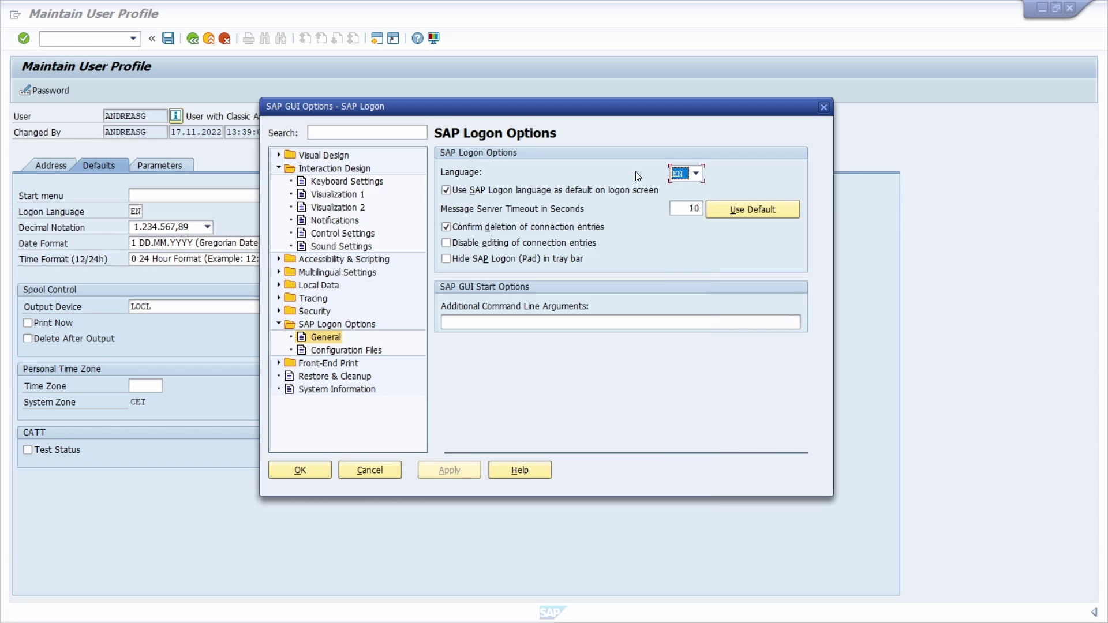
{"action": "left_click", "coordinate": [460, 191]}
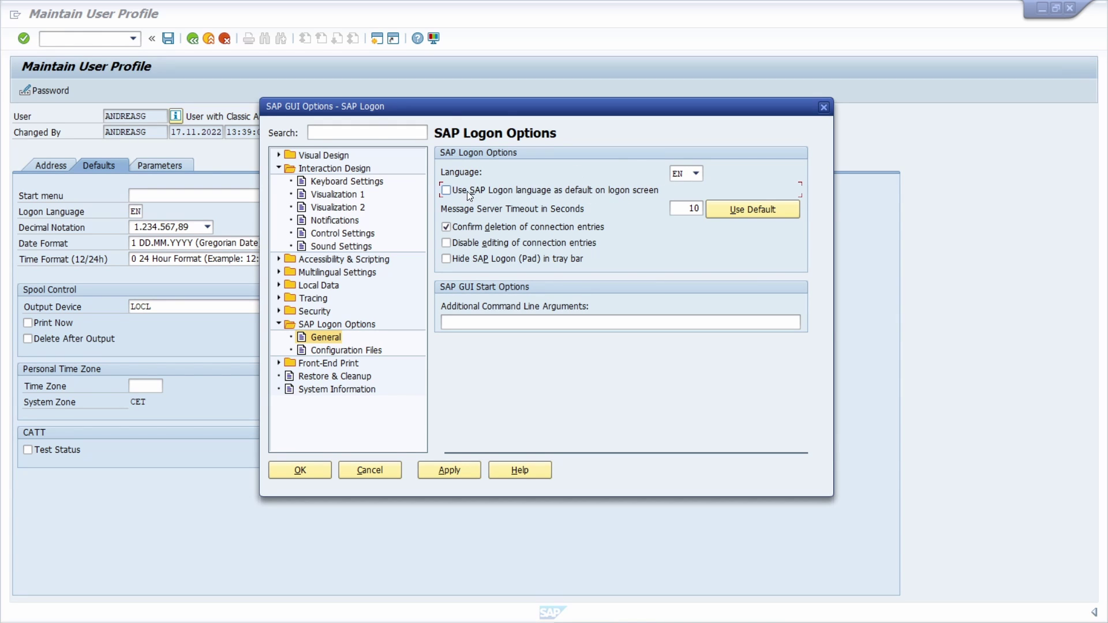
{"action": "left_click", "coordinate": [451, 189]}
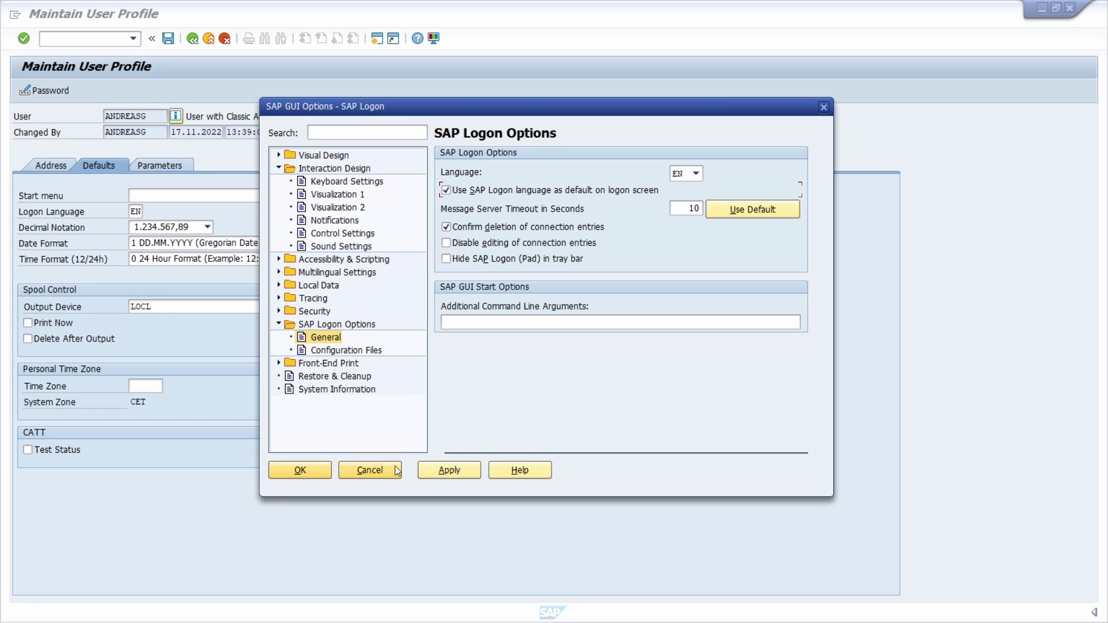
{"action": "left_click", "coordinate": [448, 470]}
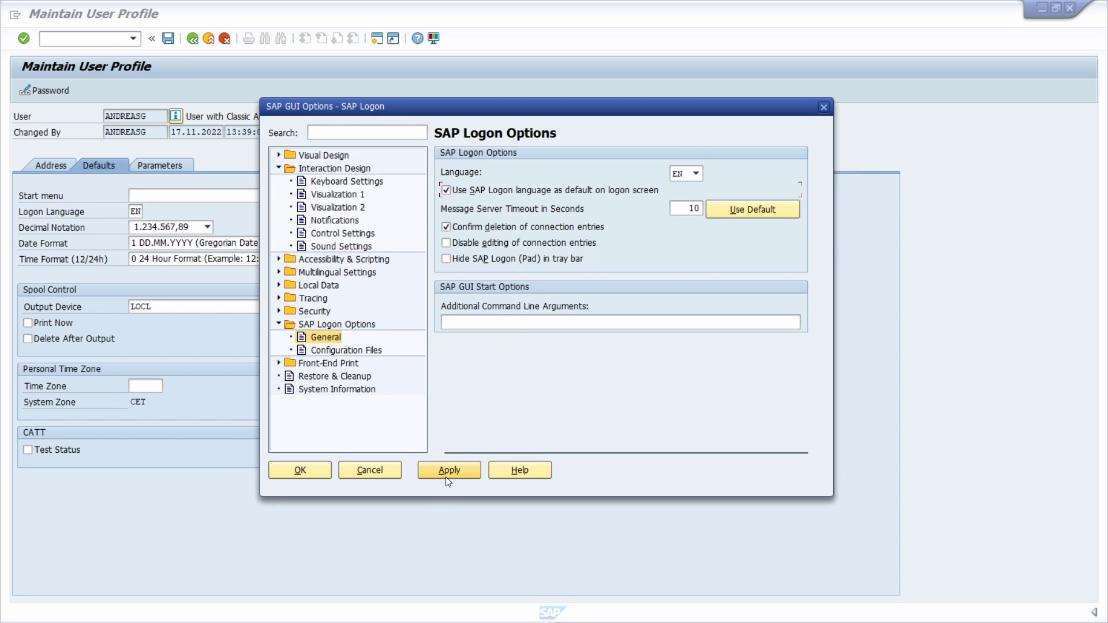
{"action": "left_click", "coordinate": [321, 476]}
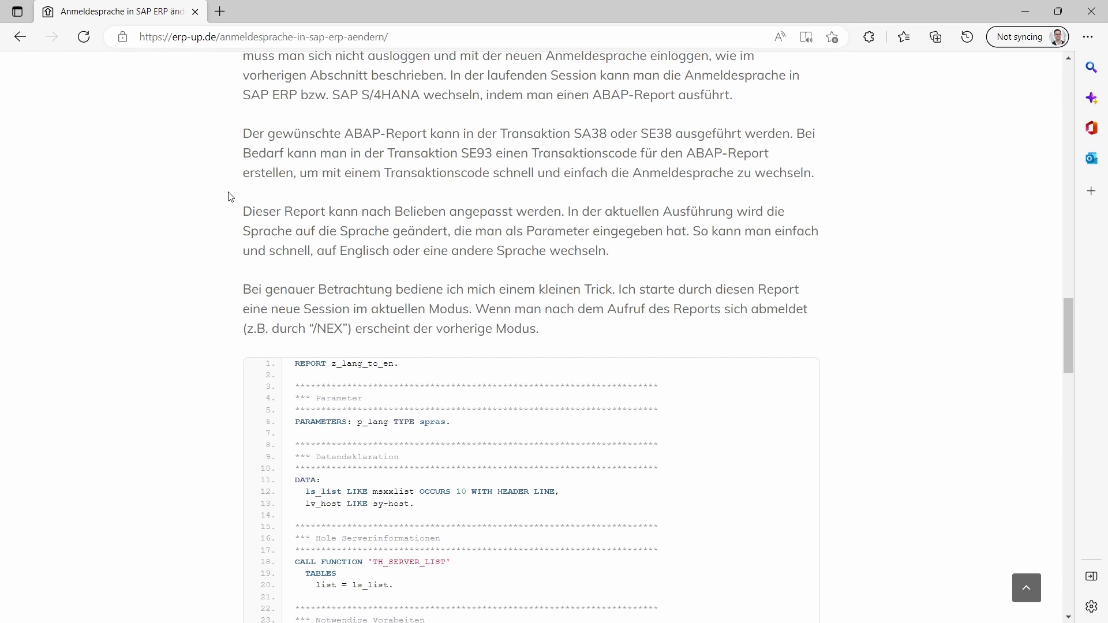
Step: Scroll the erp-up.de article down to its ABAP report code
{"action": "scroll", "coordinate": [462, 312], "scroll_direction": "down", "scroll_amount": 2}
{"action": "scroll", "coordinate": [606, 329], "scroll_direction": "down", "scroll_amount": 2}
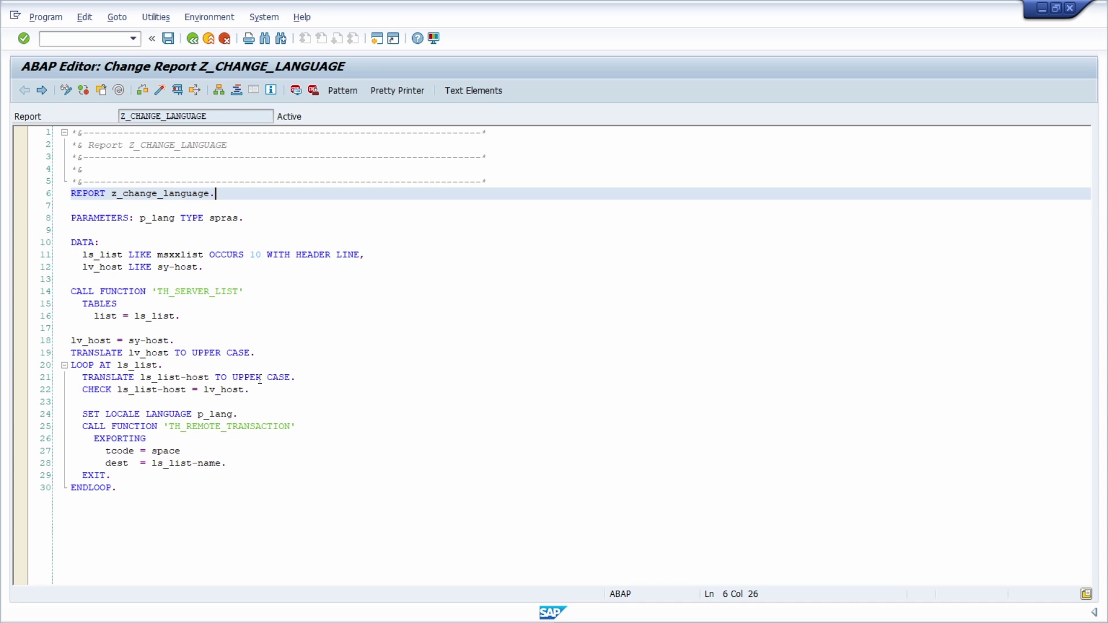
Step: Run Z_CHANGE_LANGUAGE with language key DE, then start transaction se16n in German
{"action": "left_click", "coordinate": [179, 90]}
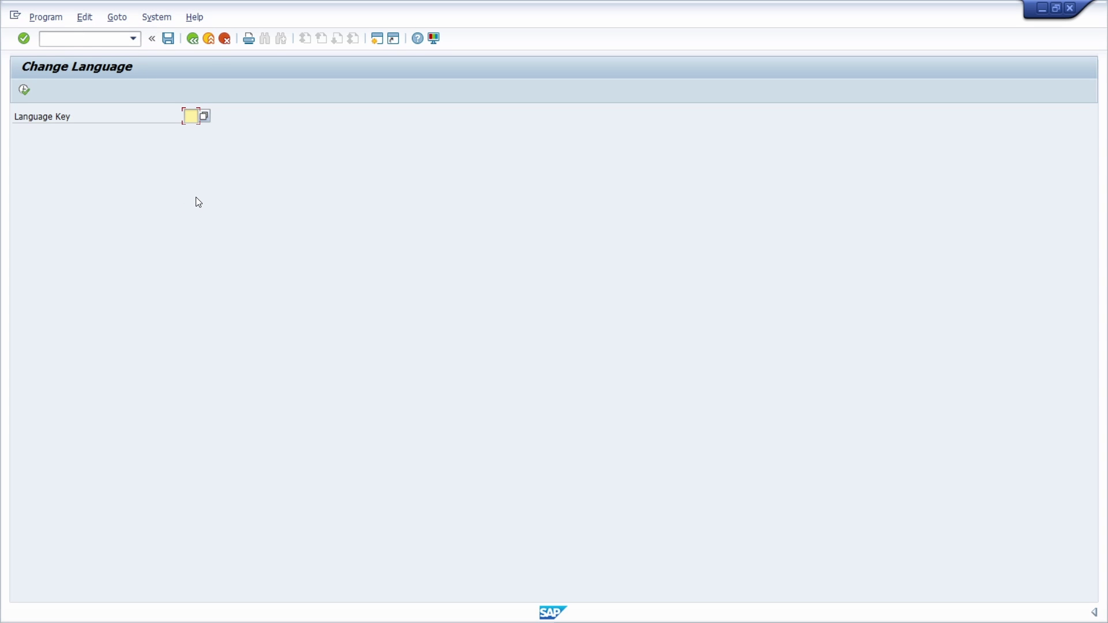
{"action": "type", "text": "DE"}
{"action": "left_click", "coordinate": [24, 90]}
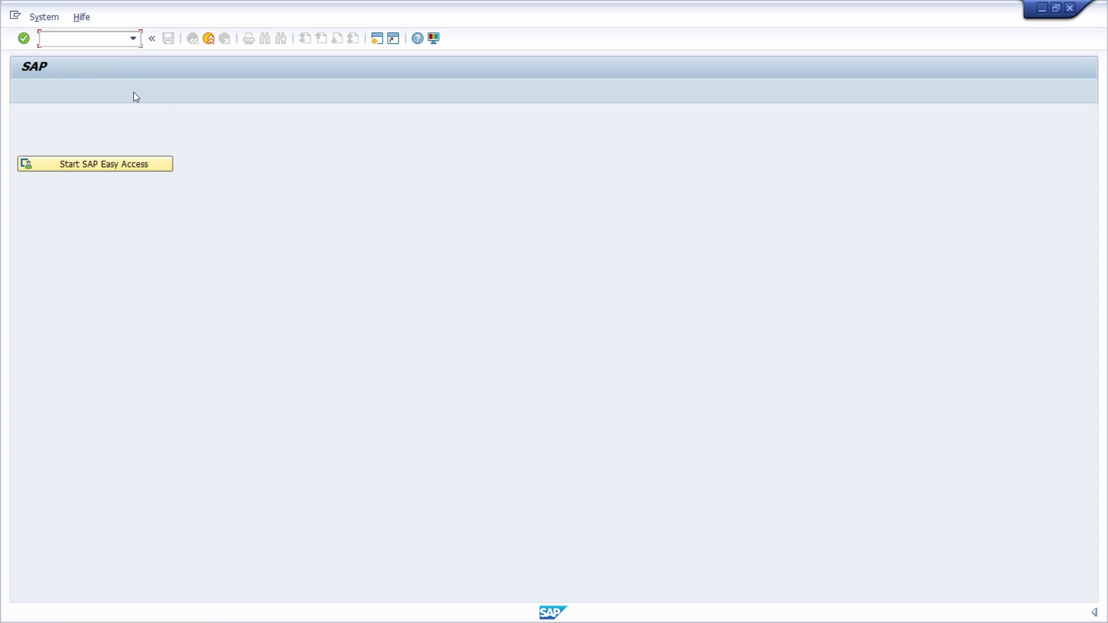
{"action": "type", "text": "se16n"}
{"action": "key", "text": "Return"}
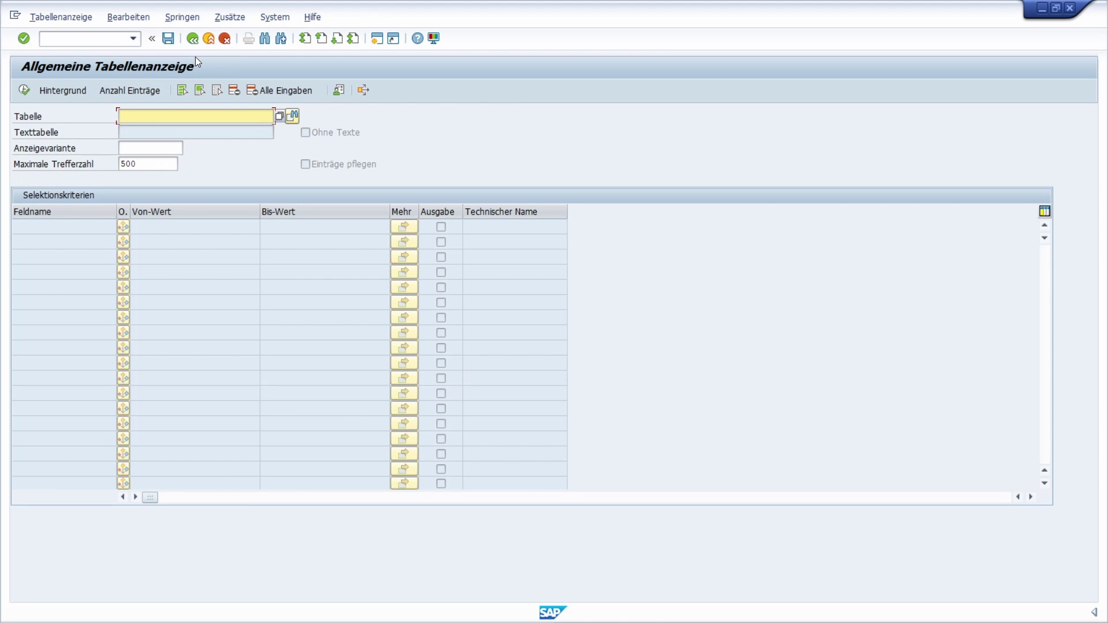
Step: Leave the German Allgemeine Tabellenanzeige and end the German session
{"action": "left_click", "coordinate": [193, 40]}
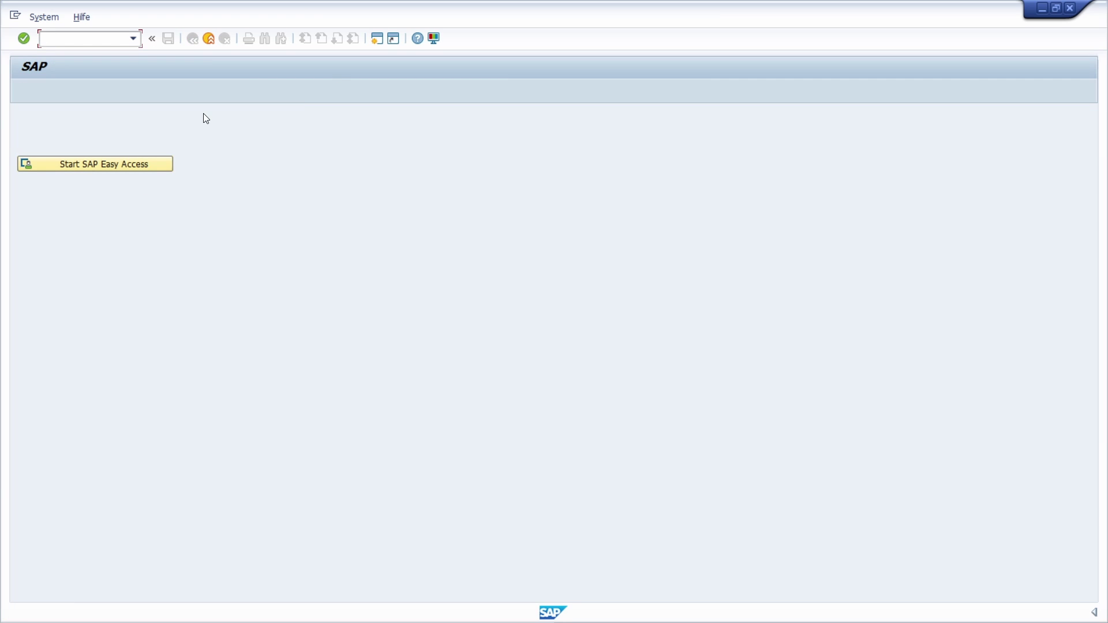
{"action": "left_click", "coordinate": [210, 39]}
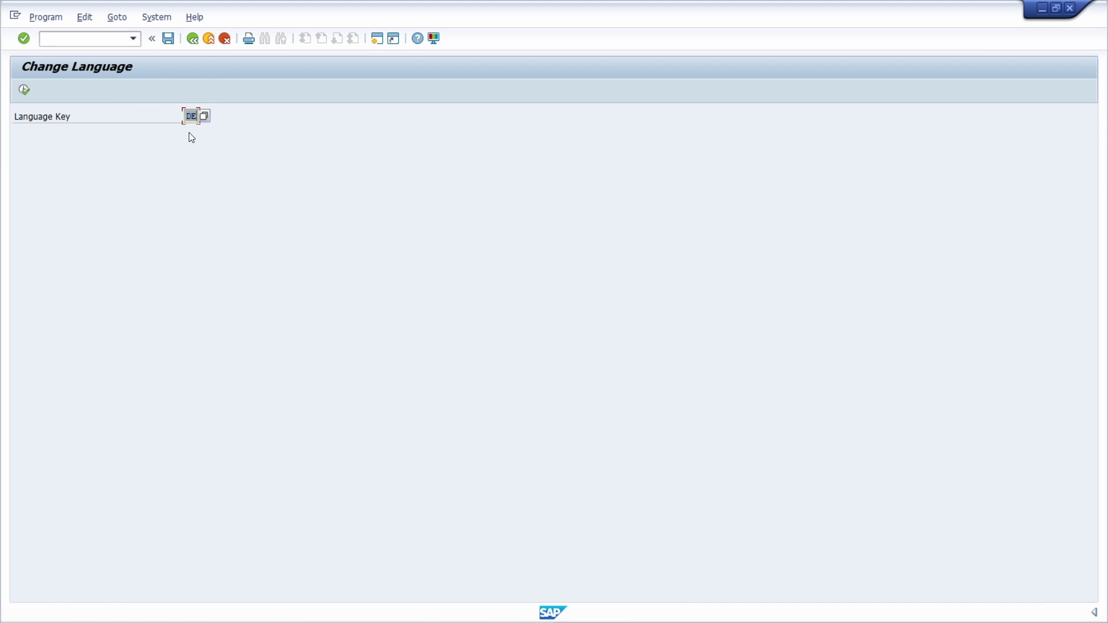